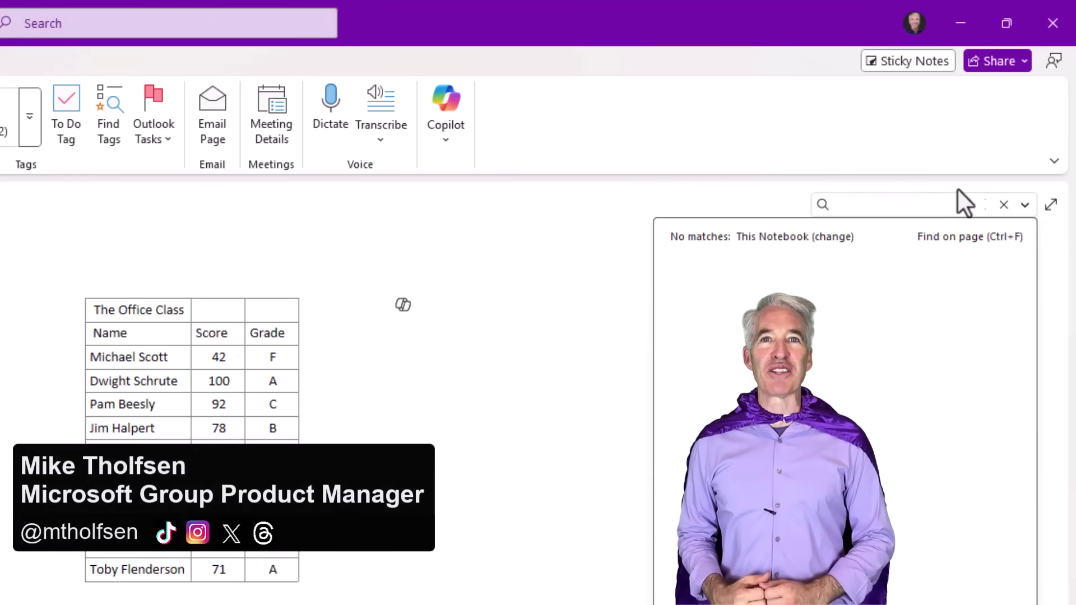
Type OMG!!!, make it red, 50-point and centred, then title the phone note iOS.
text(OMG!!!)
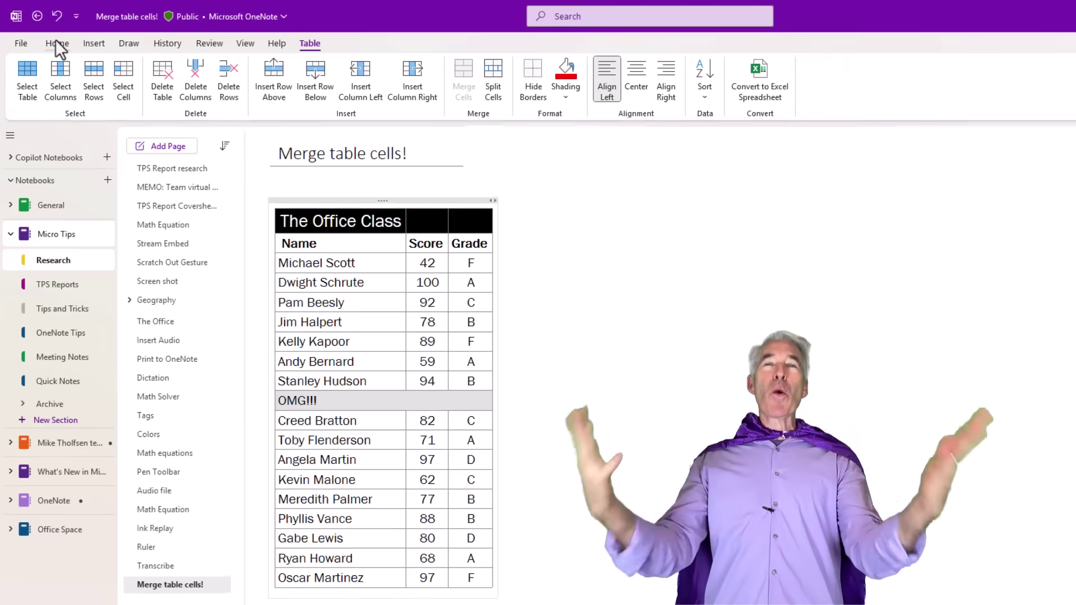
click(57, 43)
click(275, 91)
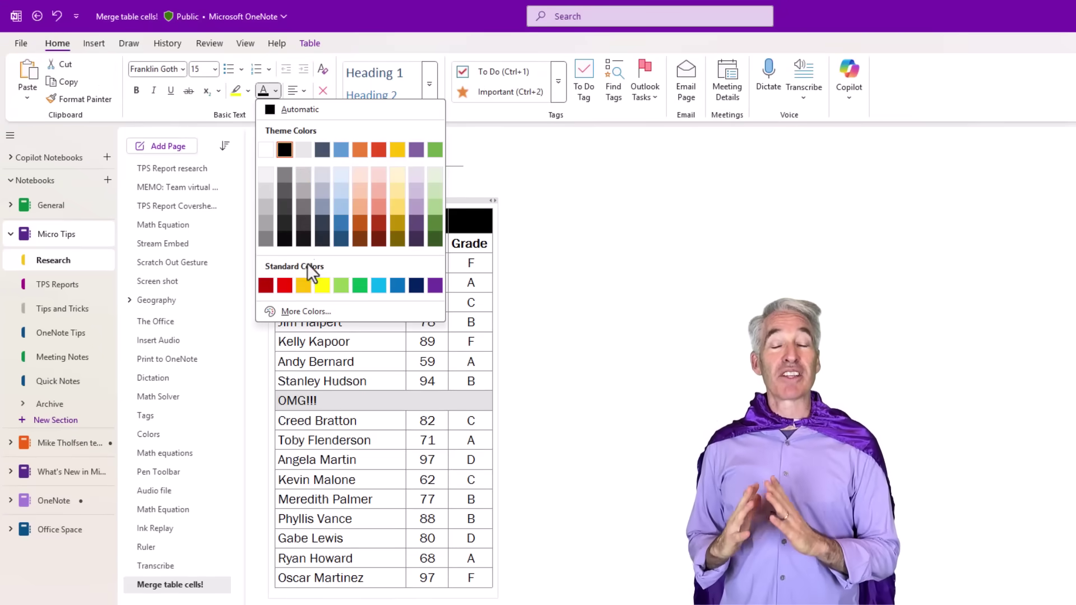
click(285, 286)
click(197, 68)
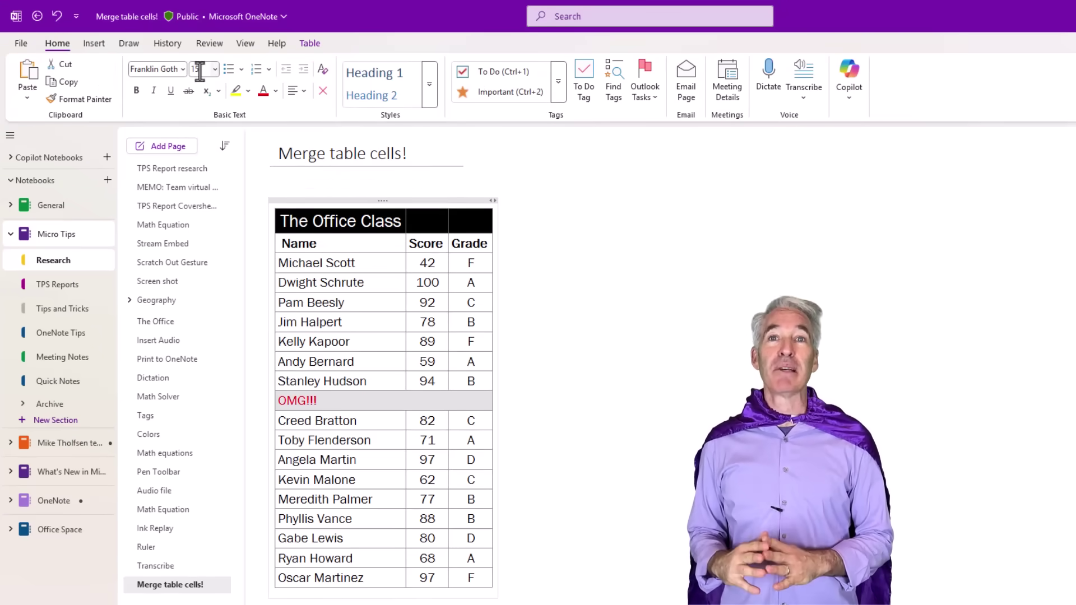
text(50)
key(Return)
click(292, 90)
click(328, 128)
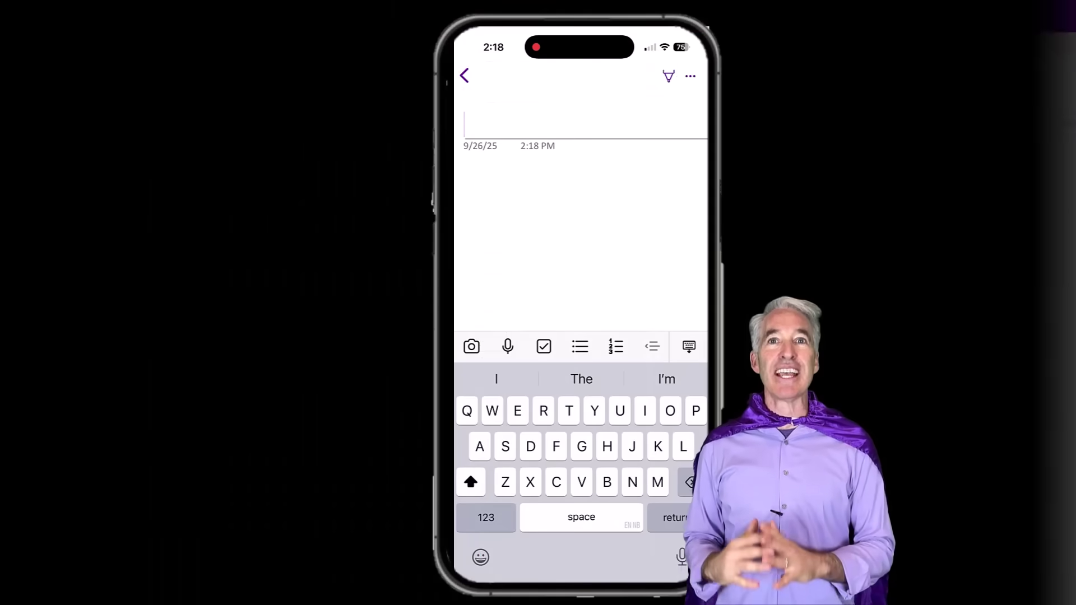
text(OS)
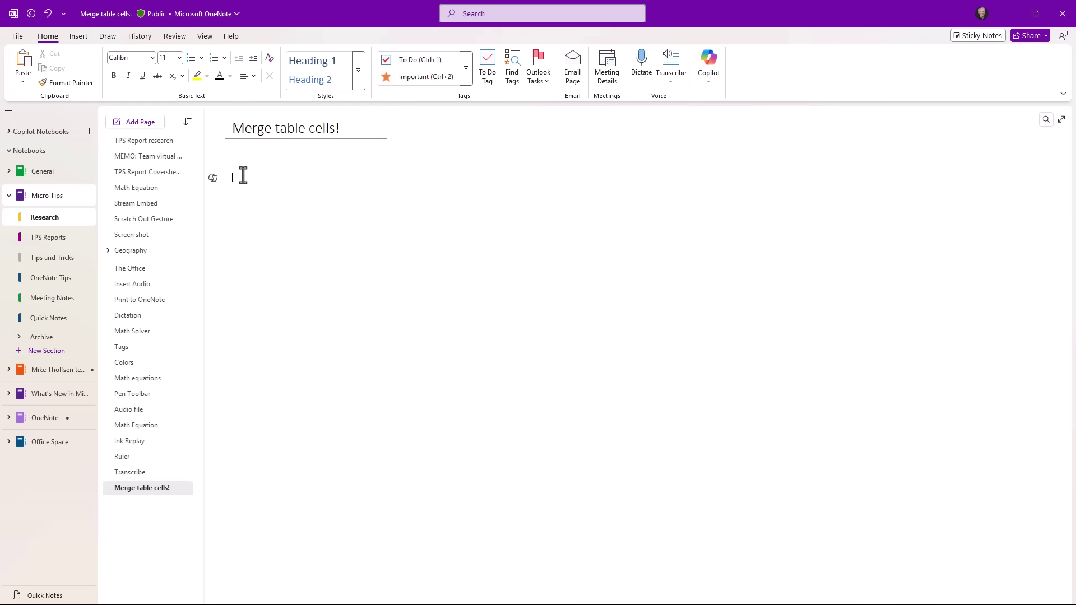
click(243, 176)
click(79, 36)
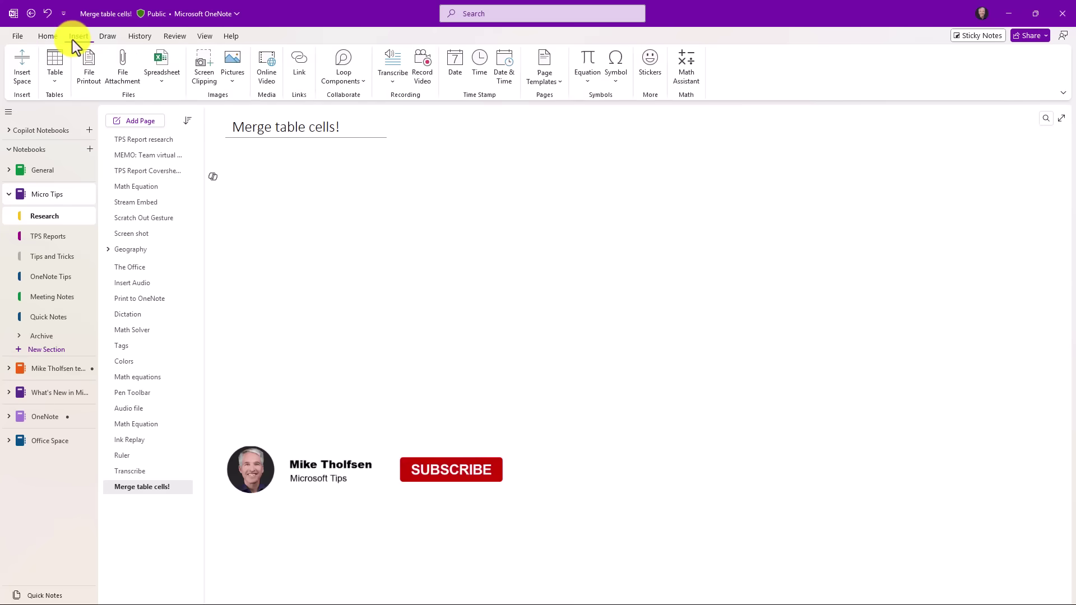
click(55, 66)
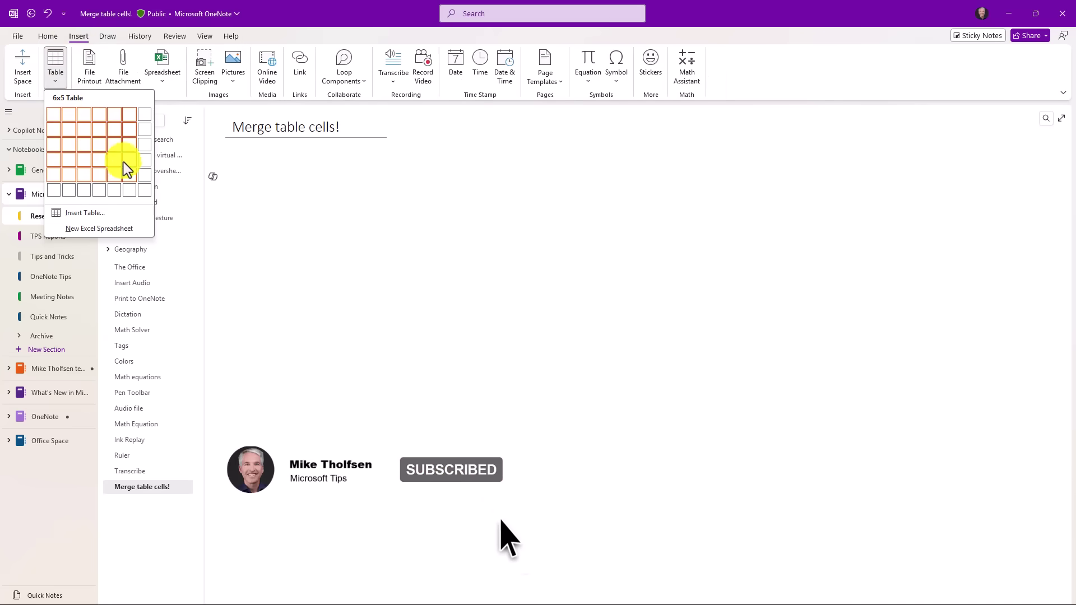
click(321, 4)
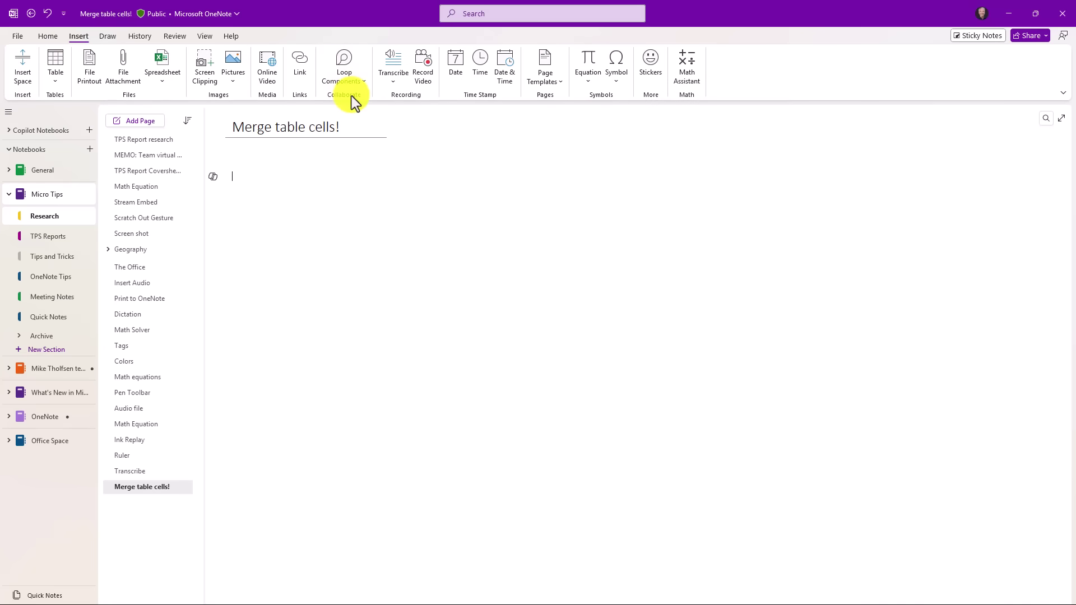
Paste The Office Class grade table and merge its three title-row cells into one.
text(The Office Class Name	Score	Grade Michael Scott	42	F Dwight Schrute	100	A Pam Beesly	92	C Jim Halpert	78	B Kelly Kapoor	89	F Andy Bernard	59	A Stanley Hudson	94	B Creed Bratton	82	C Toby Flenderson	71	A Angela Martin	97	D Kevin Malone	62	C Meredith Palmer	77	B Phyllis Vance	88	B Gabe Lewis	80	D Ryan Howard	68	A Oscar Martinez	97	F)
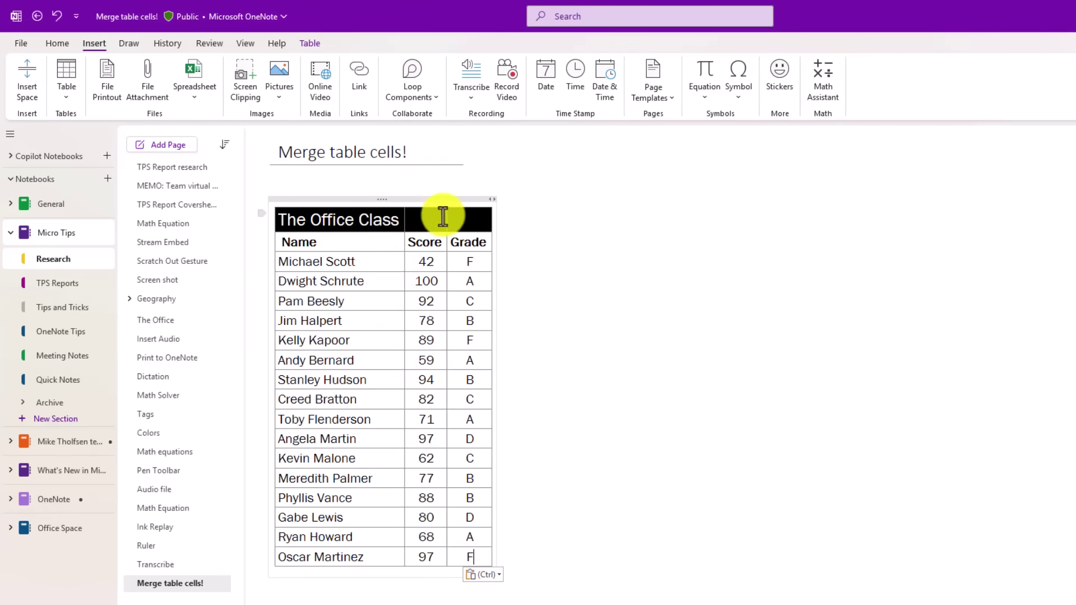
drag(466, 231, 374, 222)
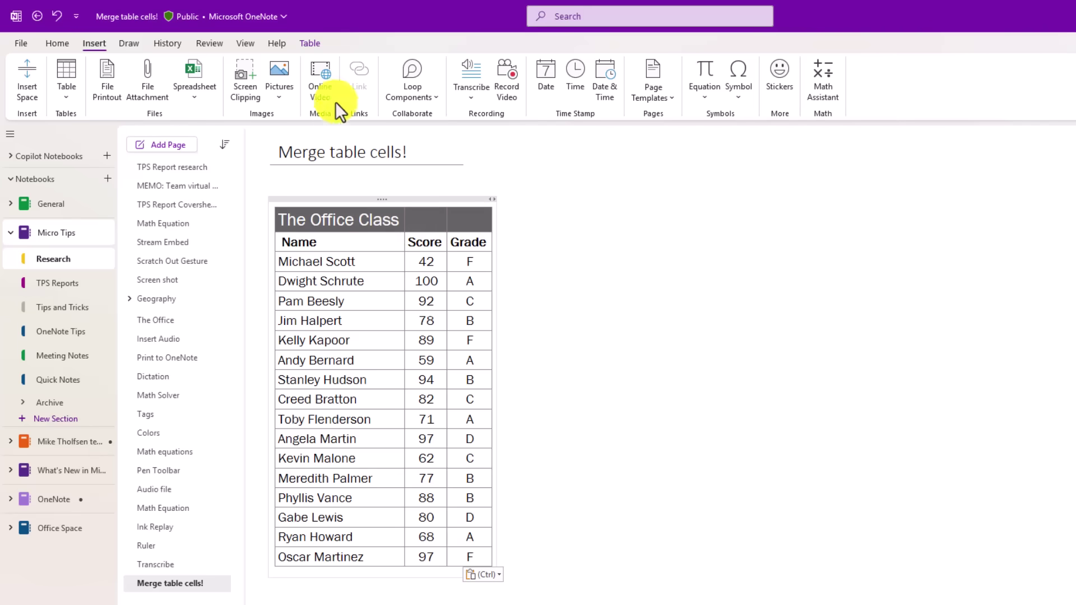
click(310, 43)
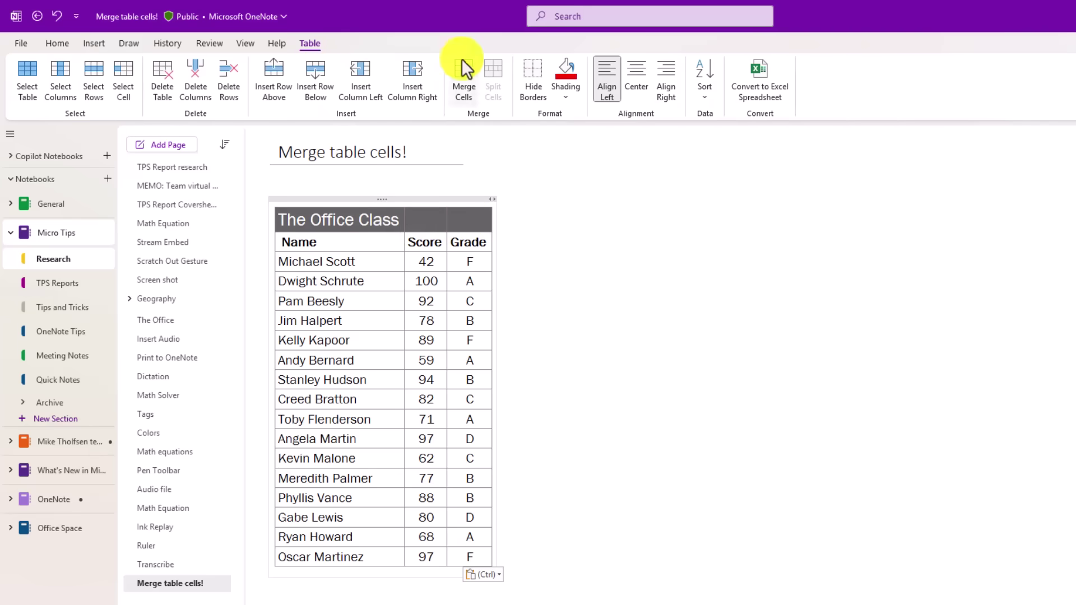
click(459, 87)
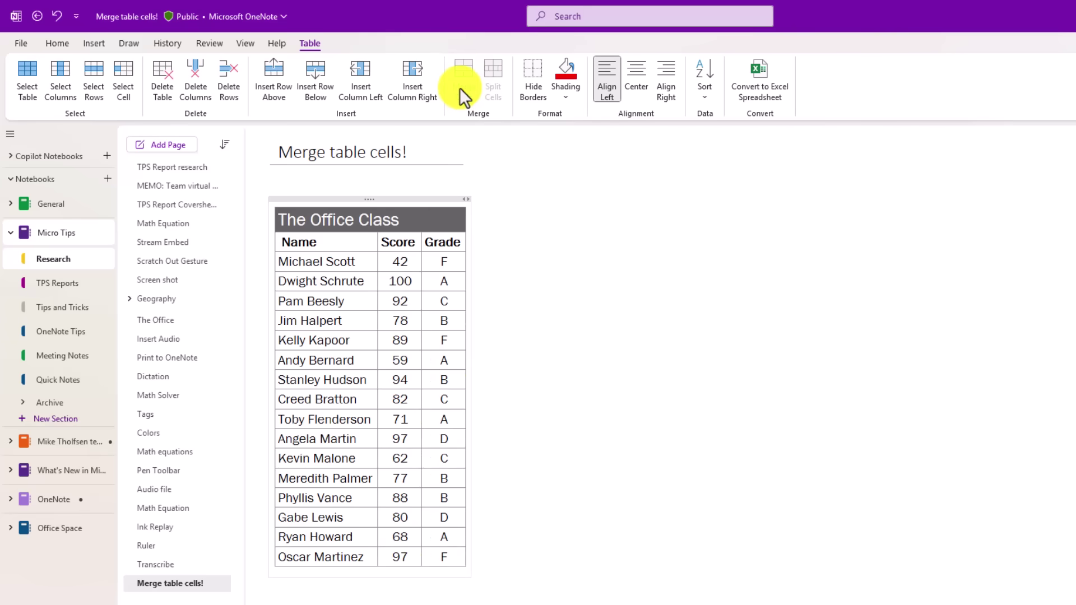
click(419, 214)
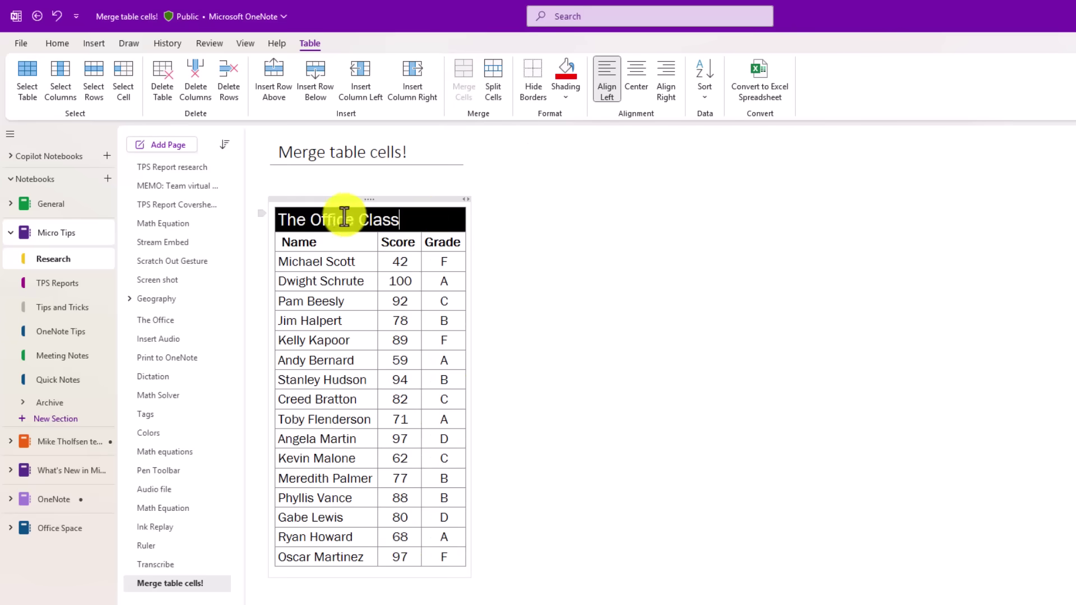
click(53, 43)
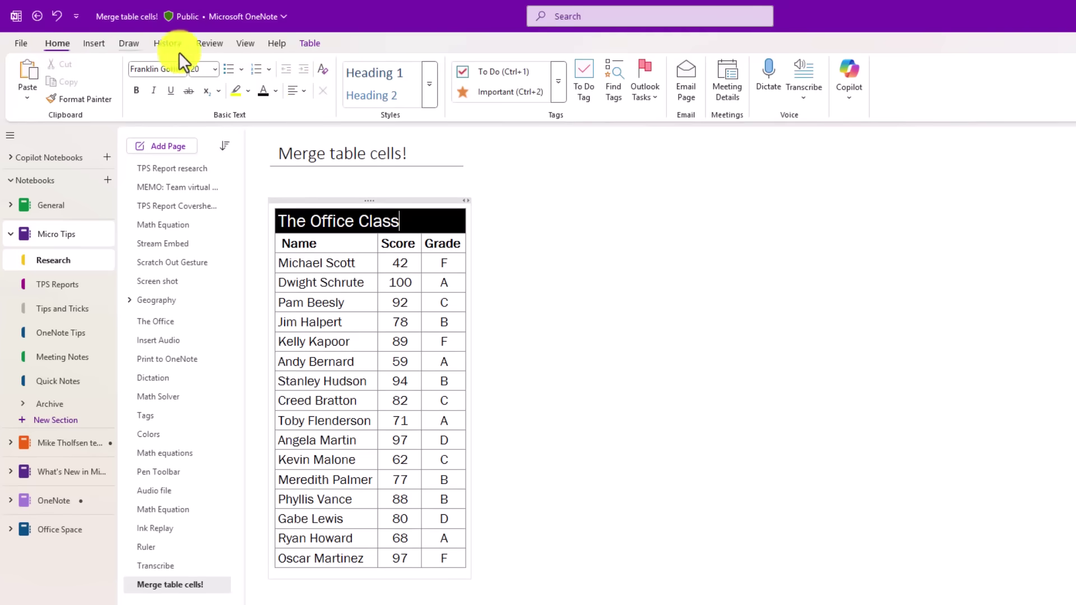
Centre The Office Class title, then split the merged title row into three cells.
click(305, 90)
click(335, 127)
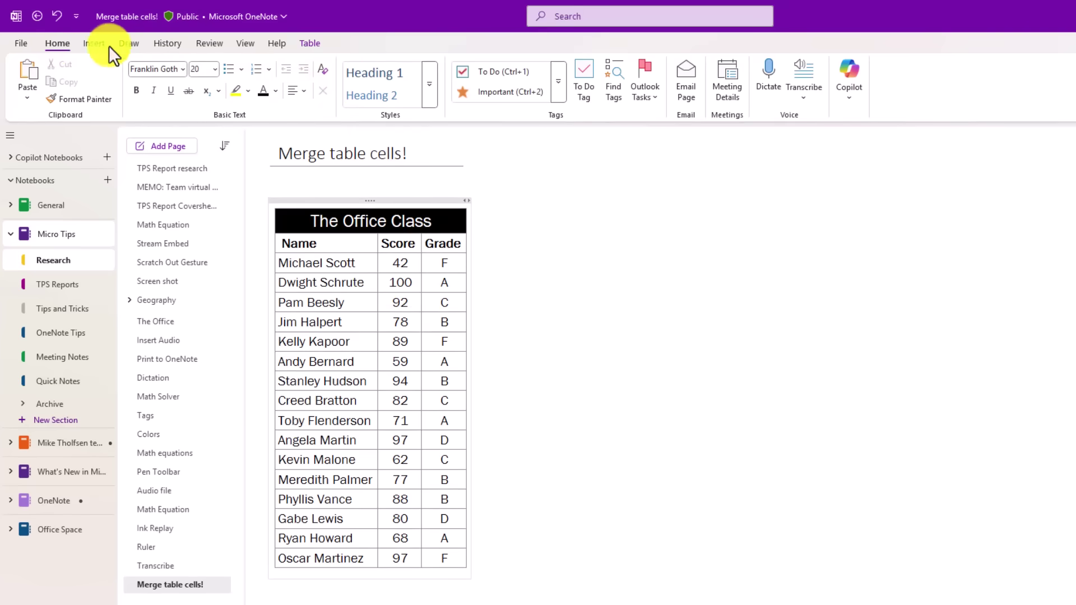
click(308, 43)
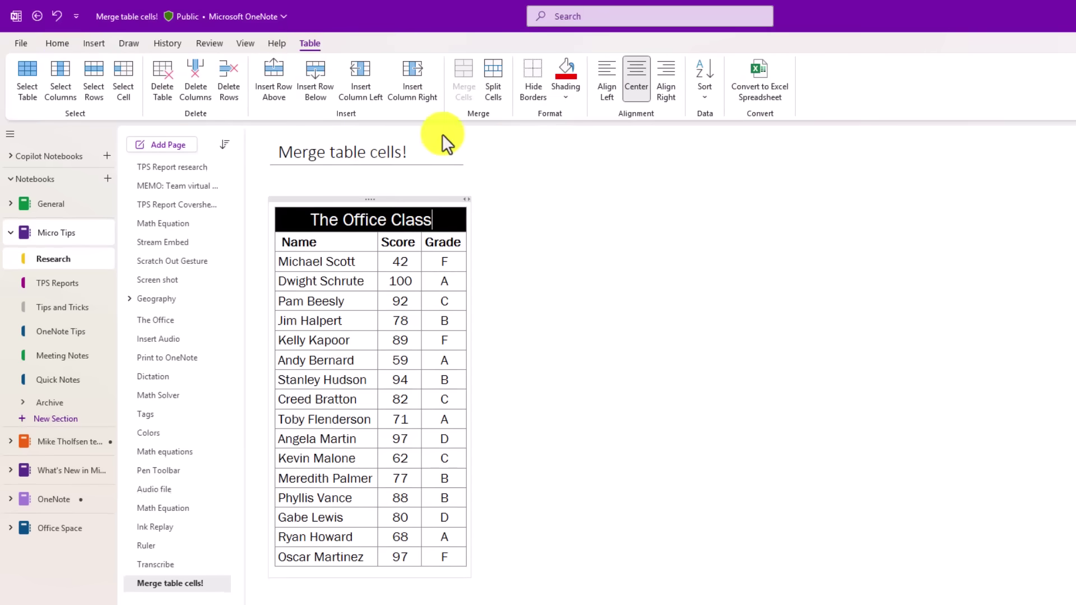
click(488, 76)
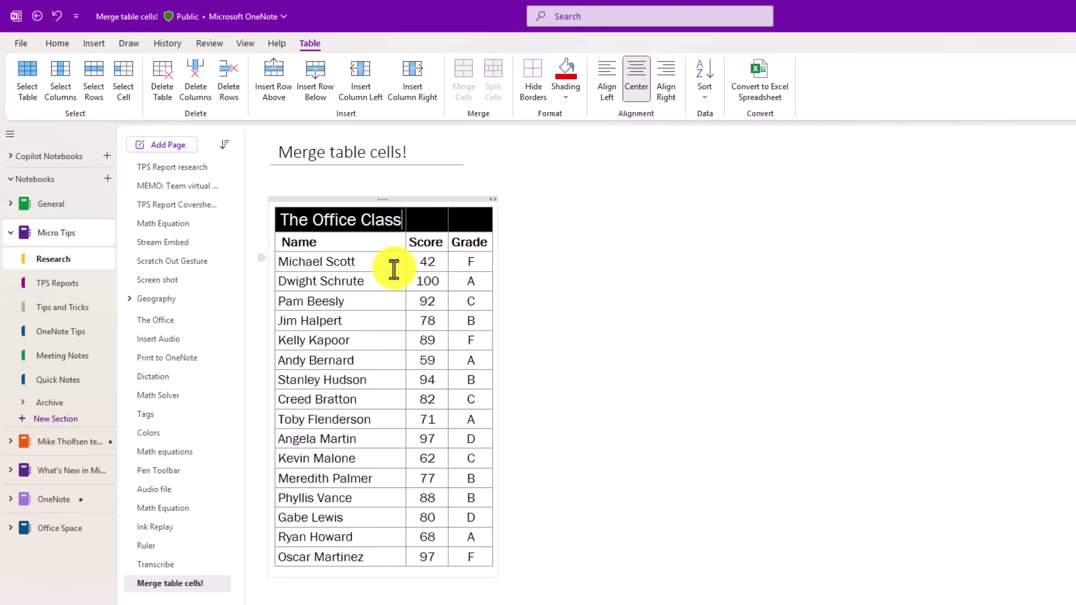
Add an OMG!!! row between Stanley Hudson and Creed Bratton and merge it full width.
click(373, 242)
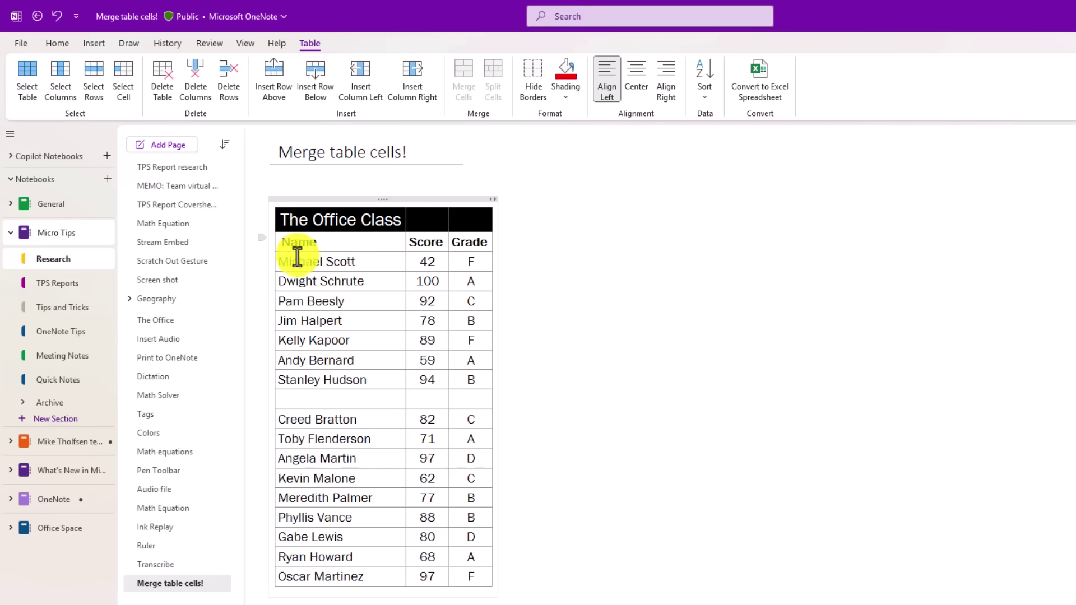
text(OMG!!!)
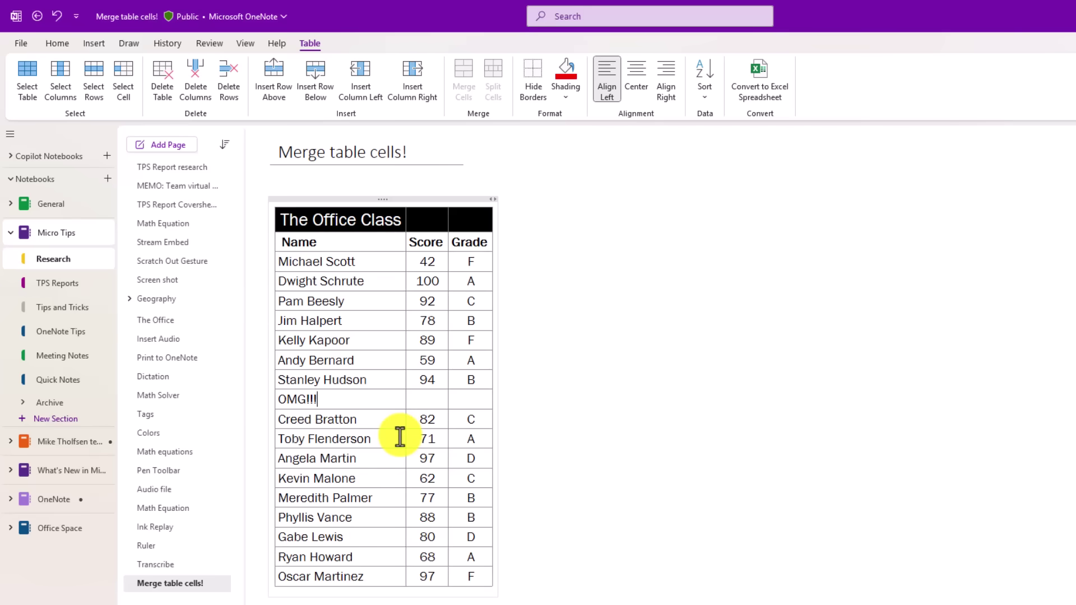
key(shift+End)
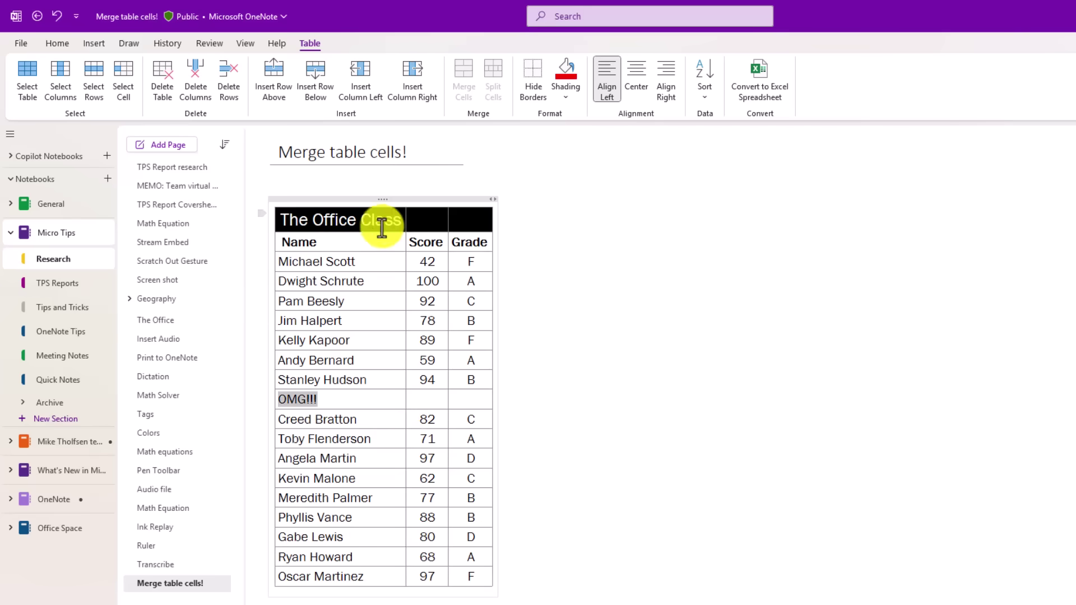
drag(483, 405, 365, 392)
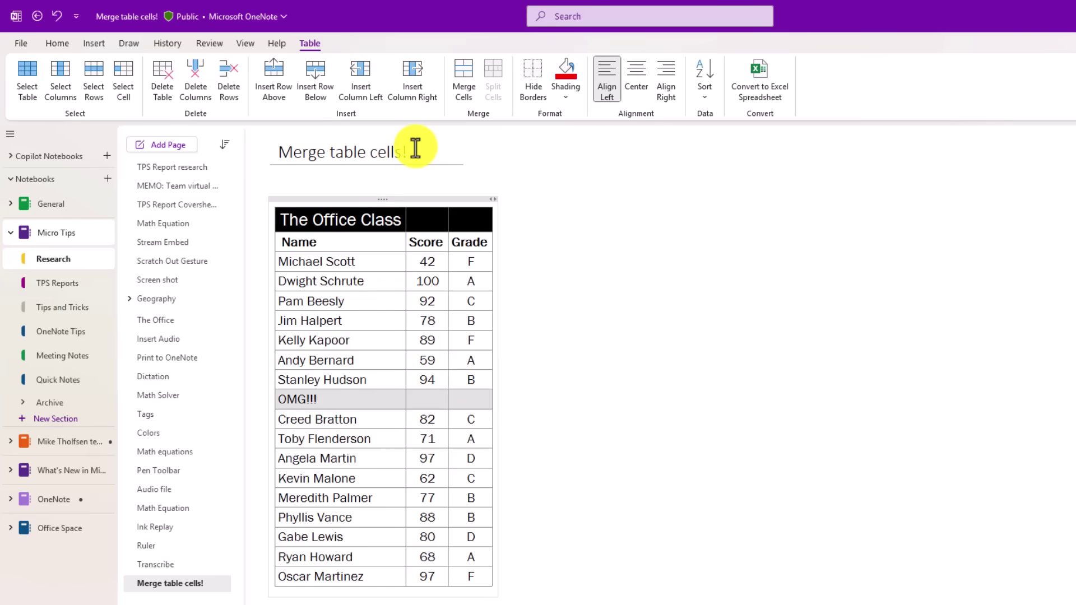
click(457, 76)
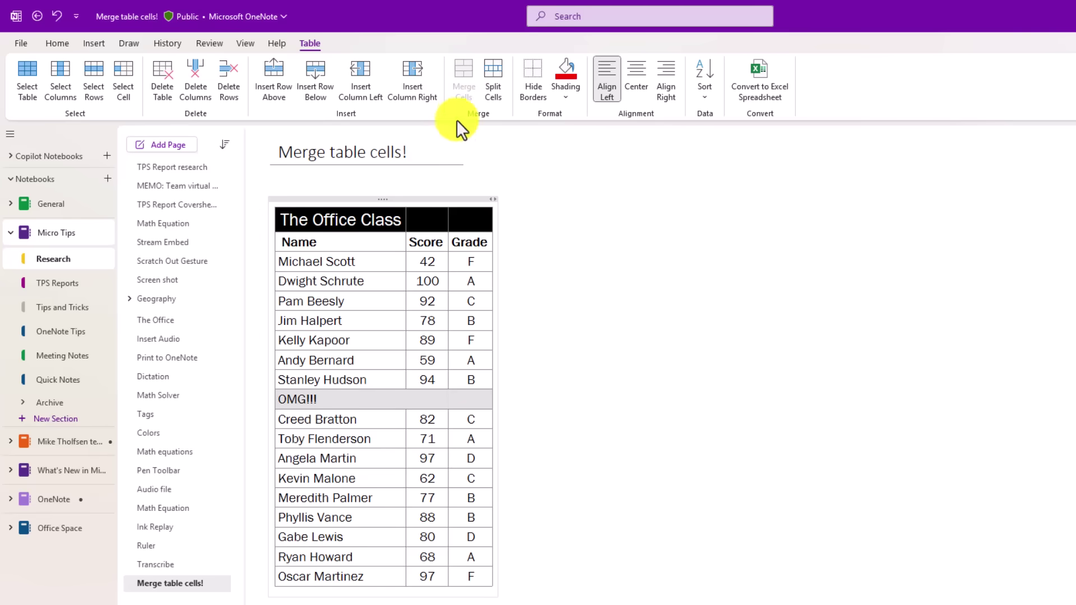
Format the merged OMG!!! text red, 50-point and centred across the table.
click(59, 43)
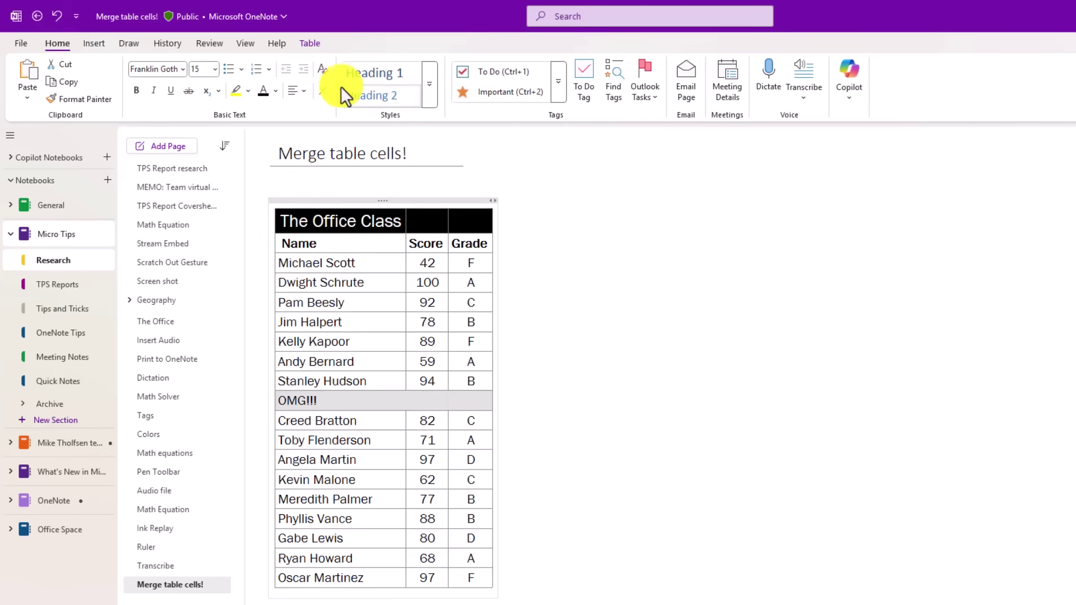
click(274, 92)
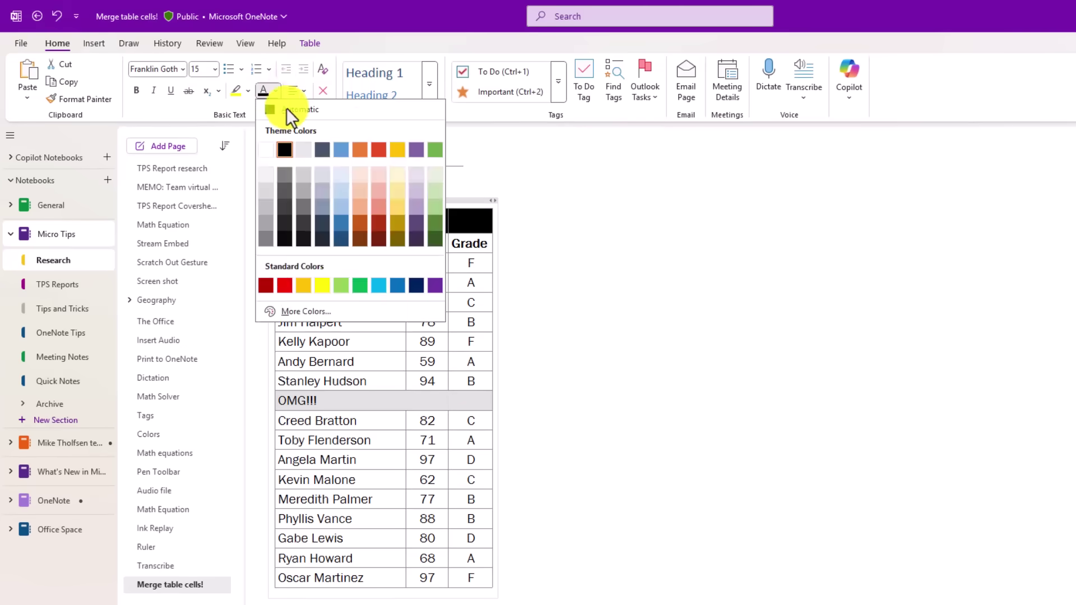
click(286, 286)
click(202, 68)
text(50)
key(Return)
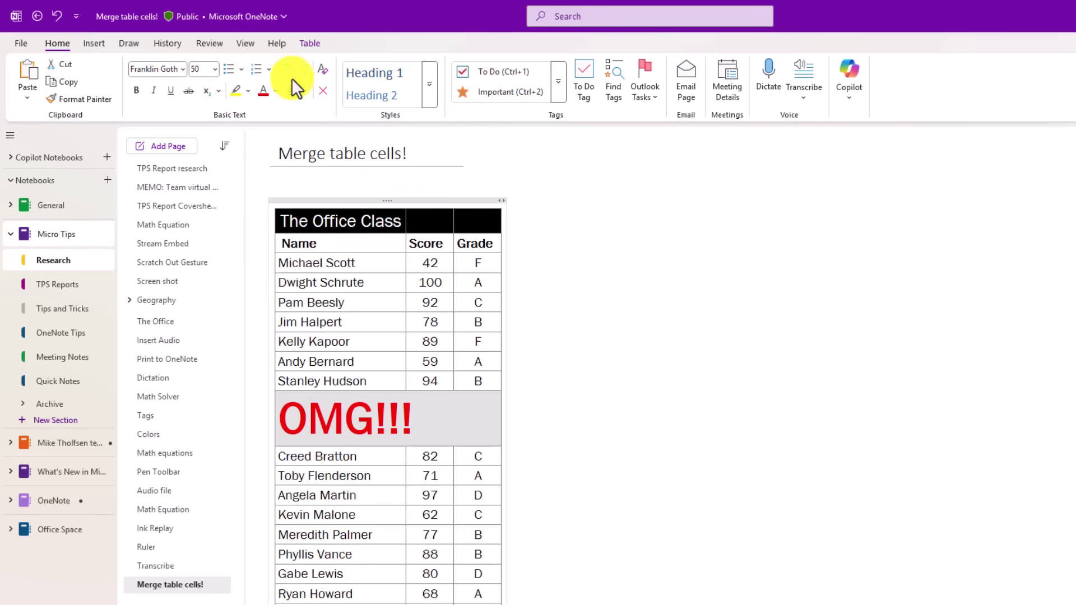
click(290, 90)
click(312, 125)
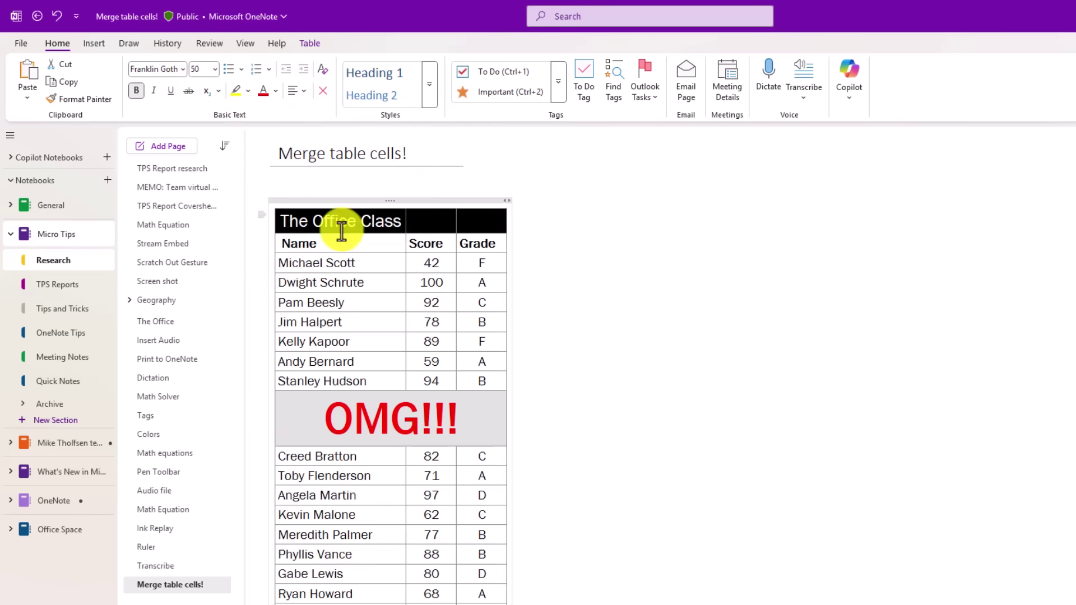
click(476, 295)
double_click(481, 362)
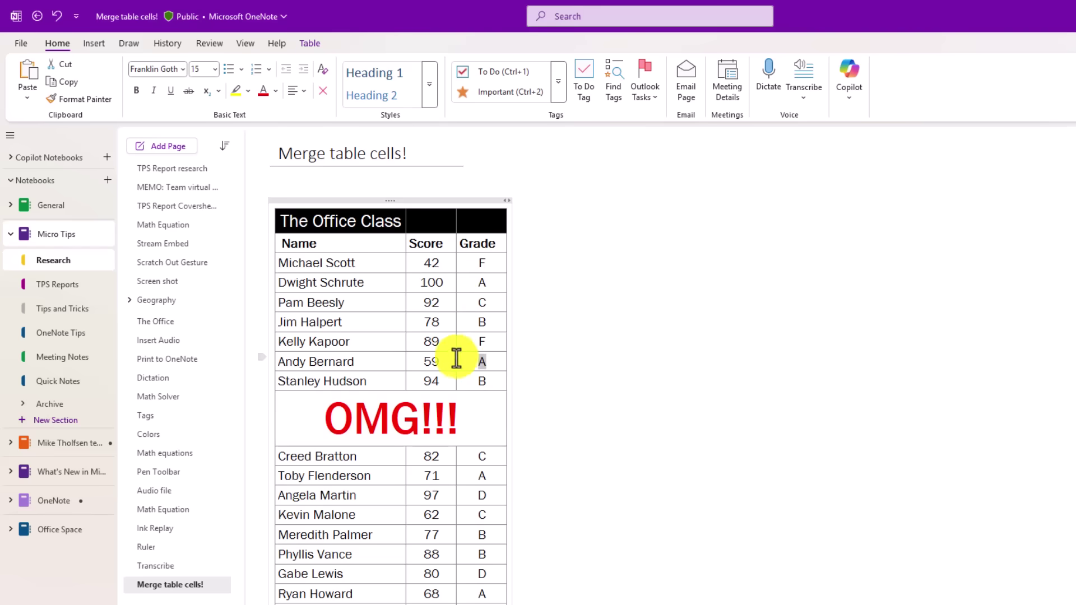
drag(457, 357, 418, 290)
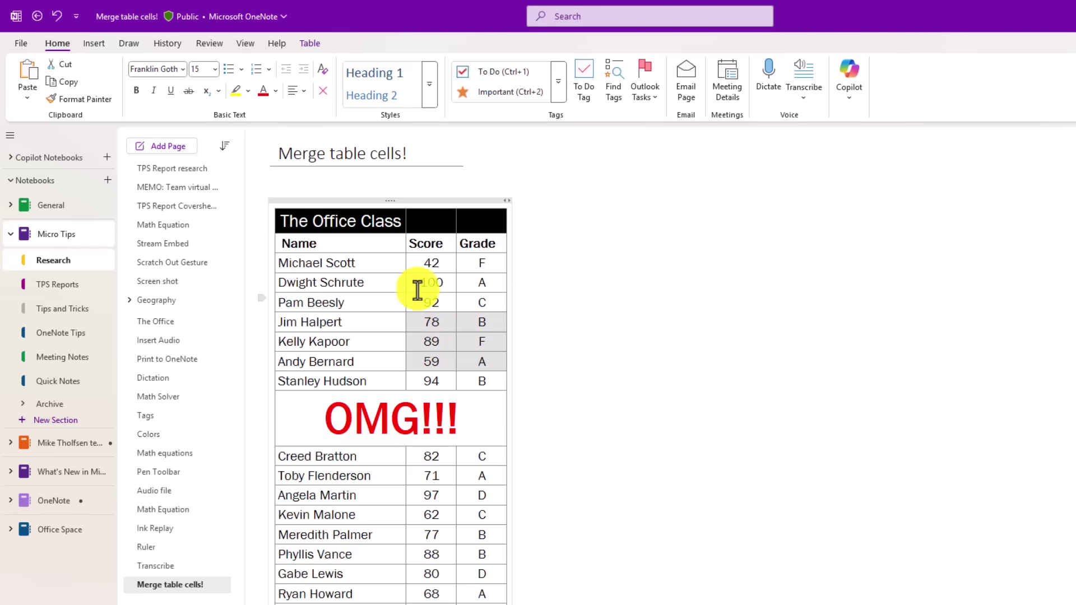
click(303, 47)
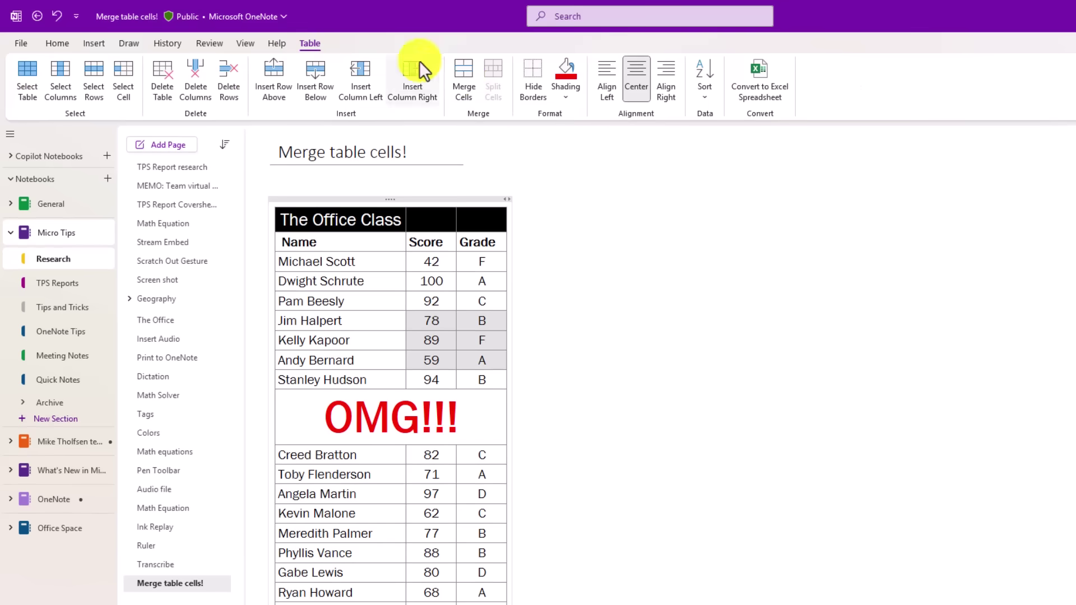
click(465, 80)
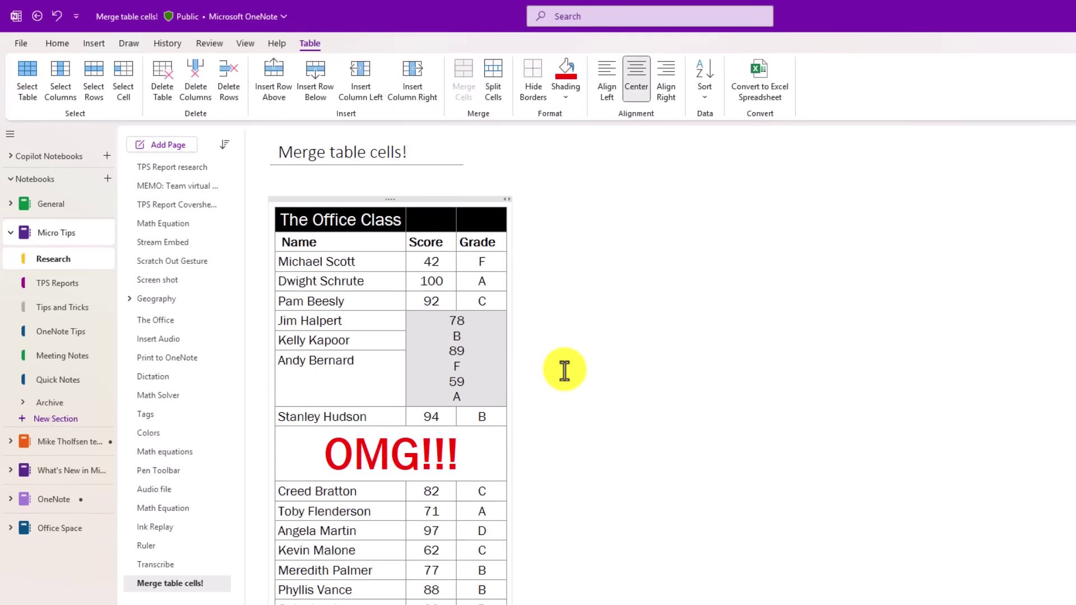
key(ctrl+z)
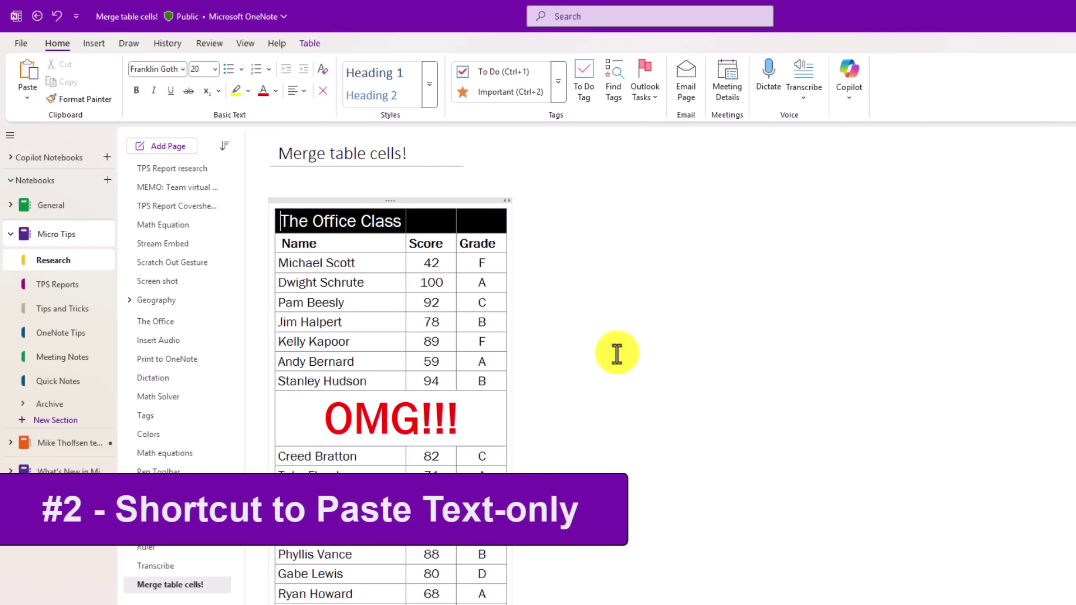
Copy the table from the title to Toby Flenderson and paste it as plain text beside the original.
drag(492, 476, 288, 216)
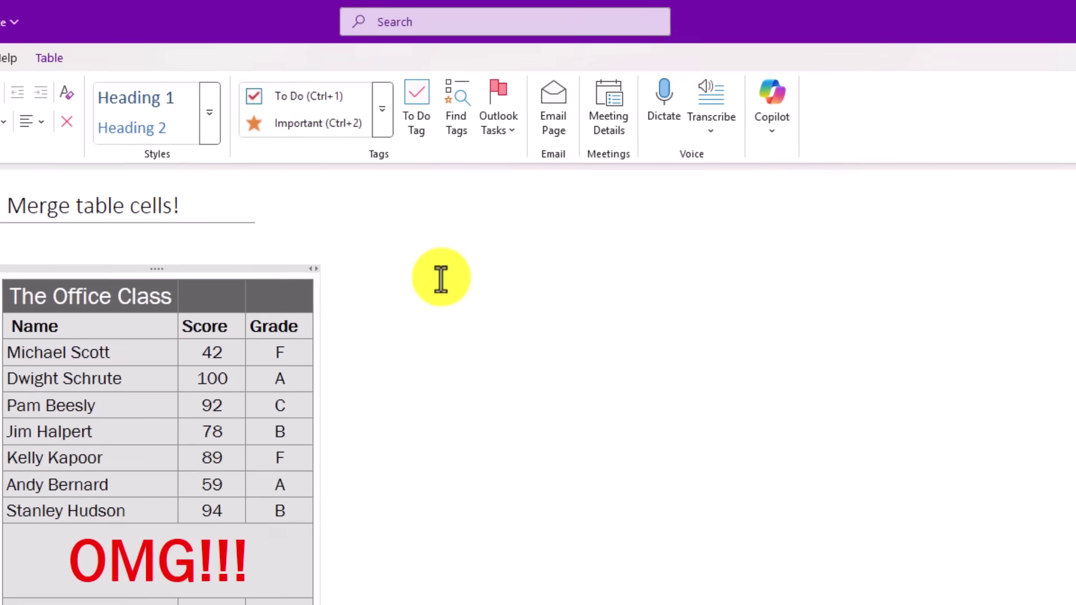
click(785, 271)
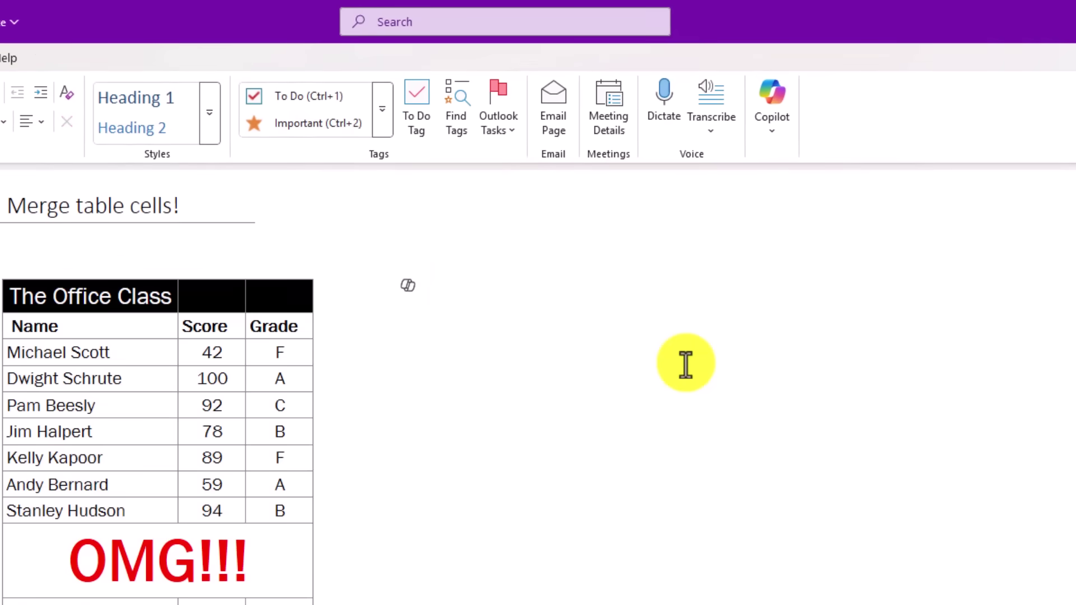
key(ctrl+shift+v)
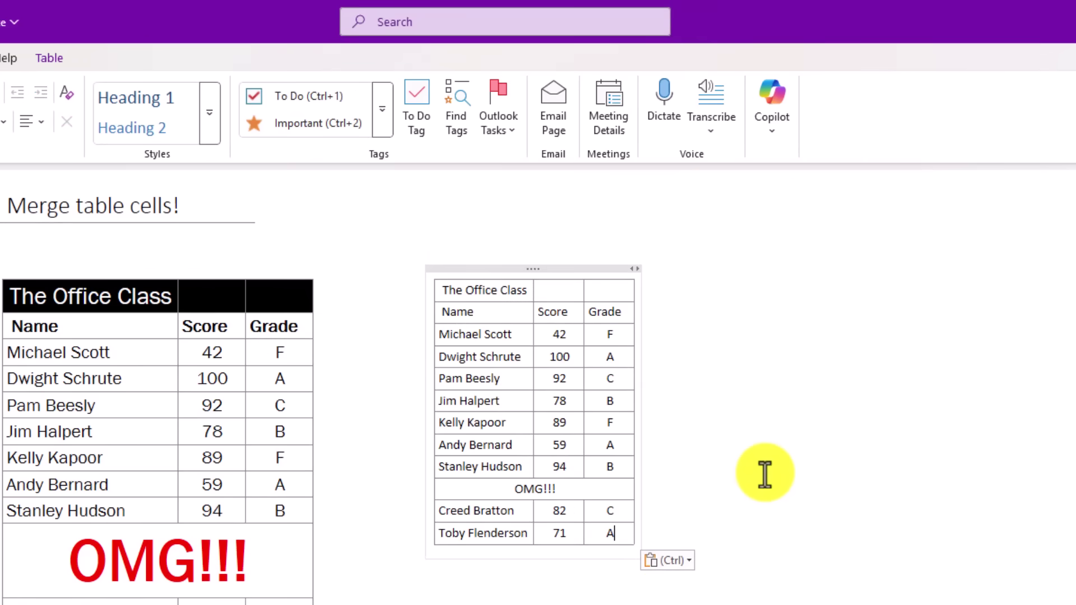
click(756, 283)
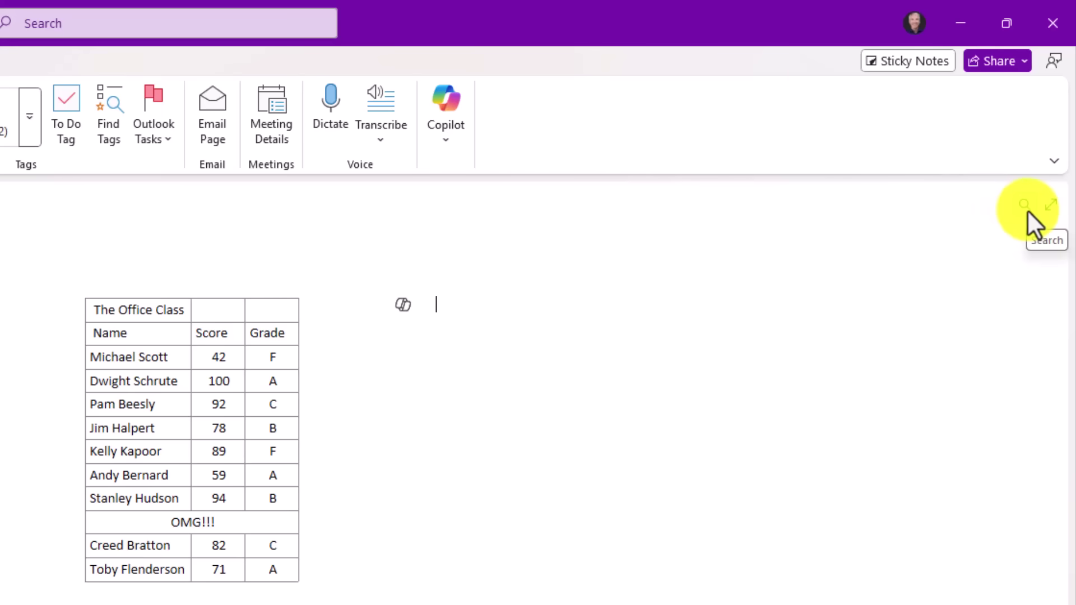
click(1027, 211)
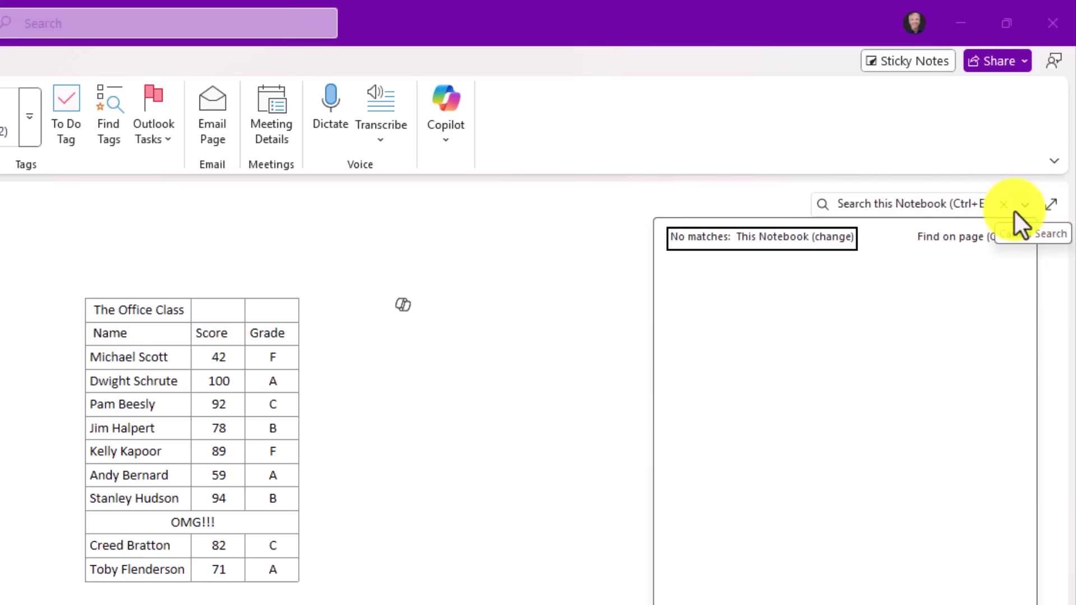
click(941, 204)
text(OMG)
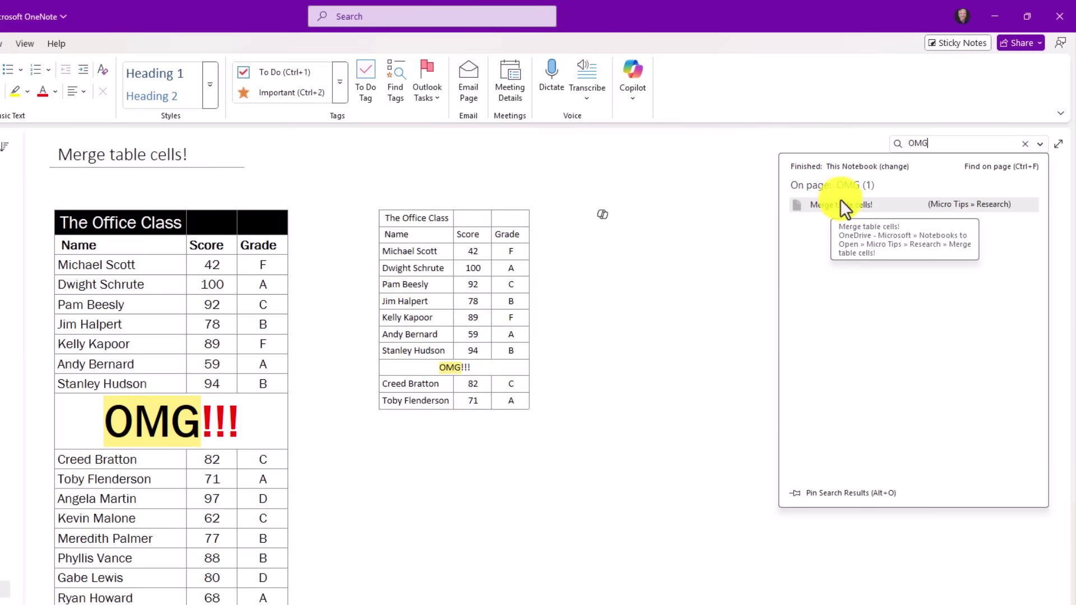
key(Escape)
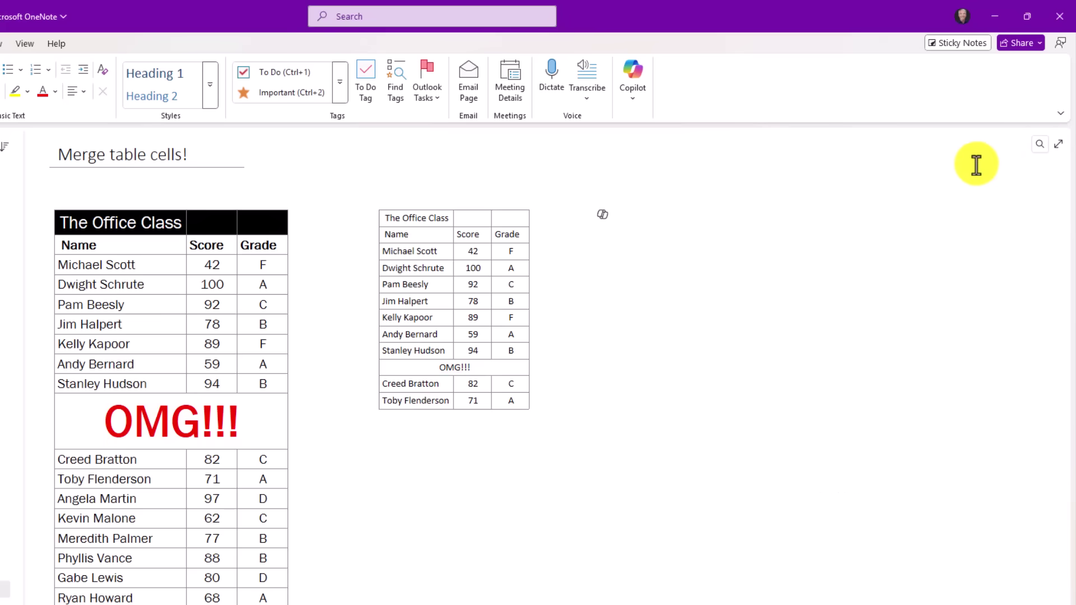
key(ctrl+f)
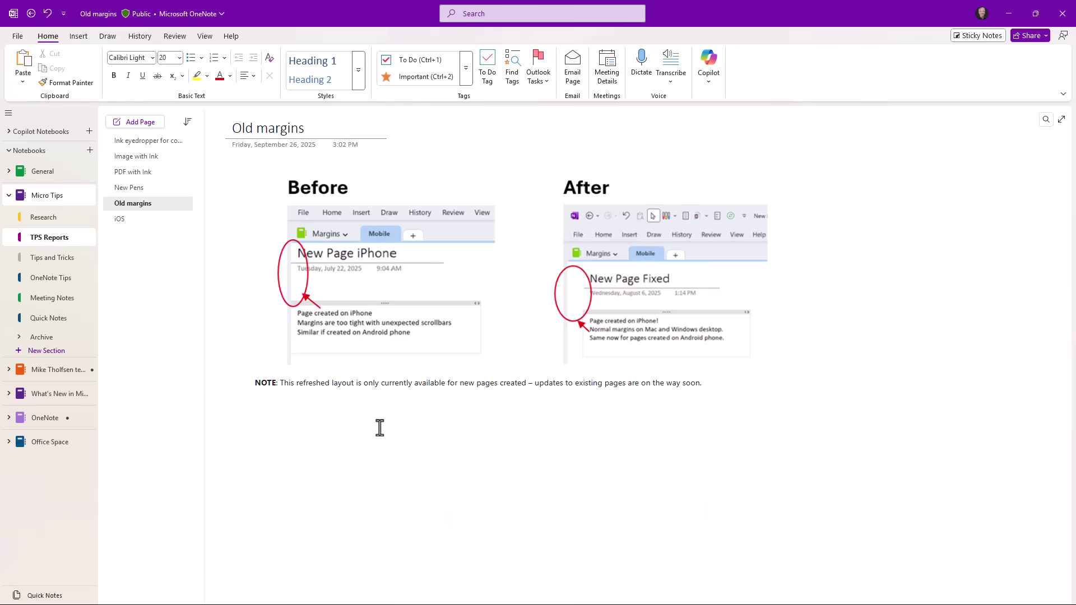
Begin the iOS note's body with the text 'Here is my marg'.
click(401, 428)
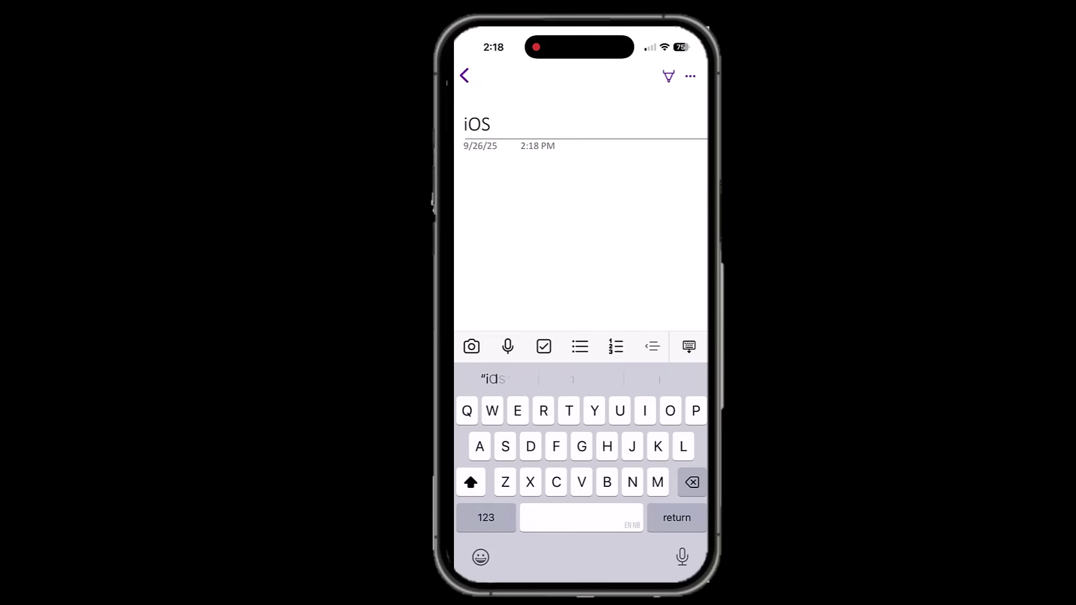
text(Here is my)
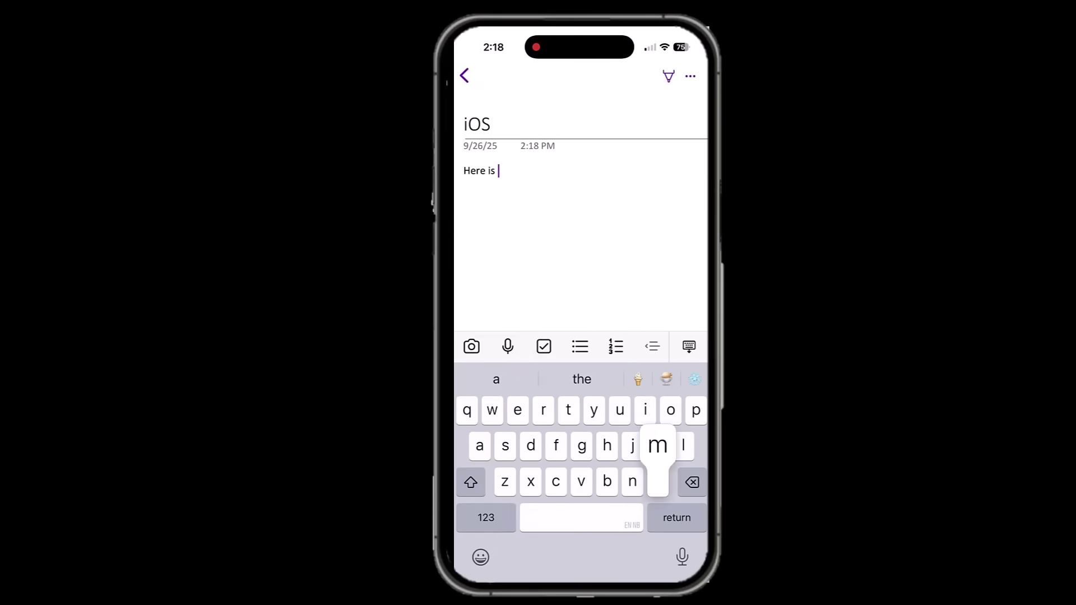
text( marg)
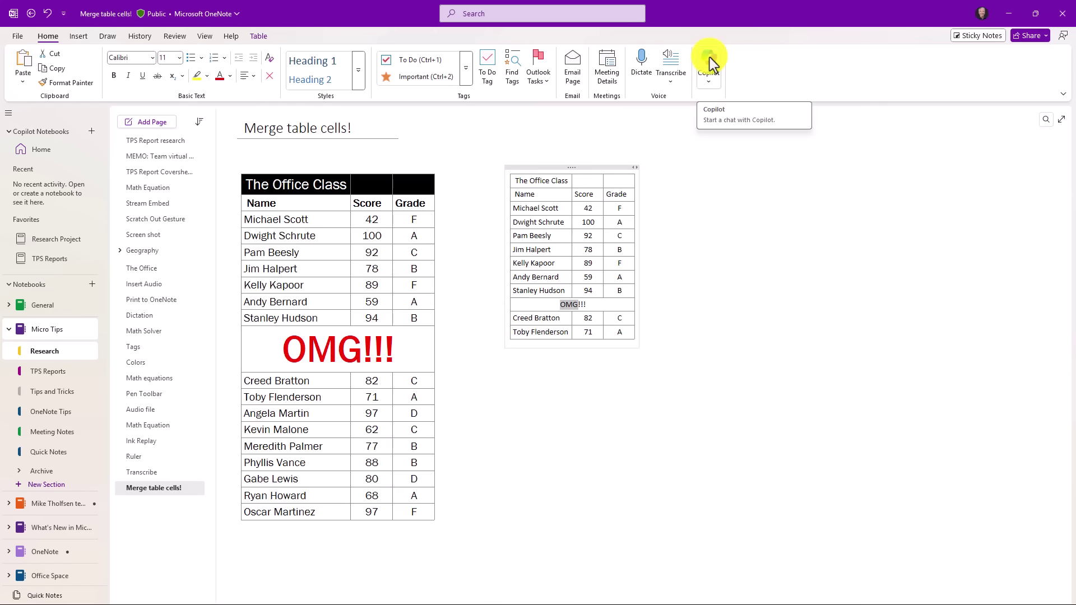
Open and dismiss the Copilot chat options, then bring up the page's Copilot actions.
click(715, 81)
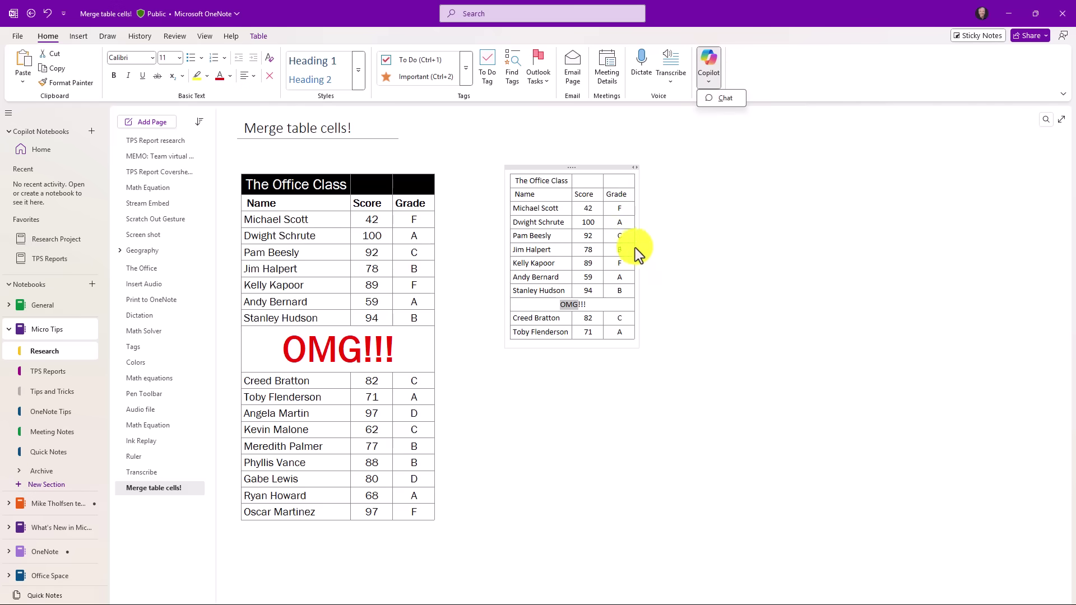
click(567, 438)
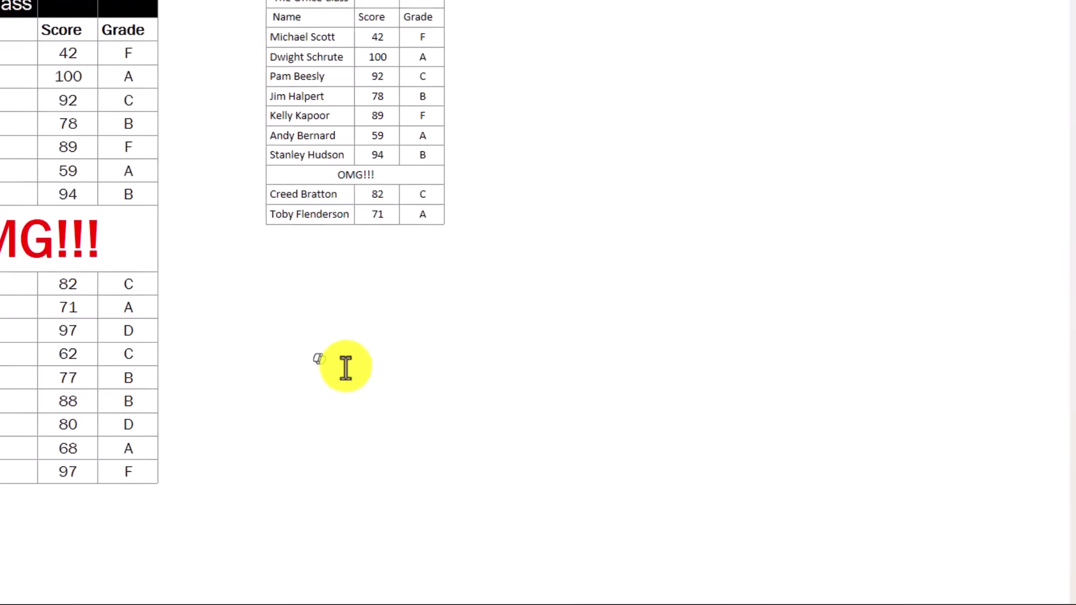
click(311, 353)
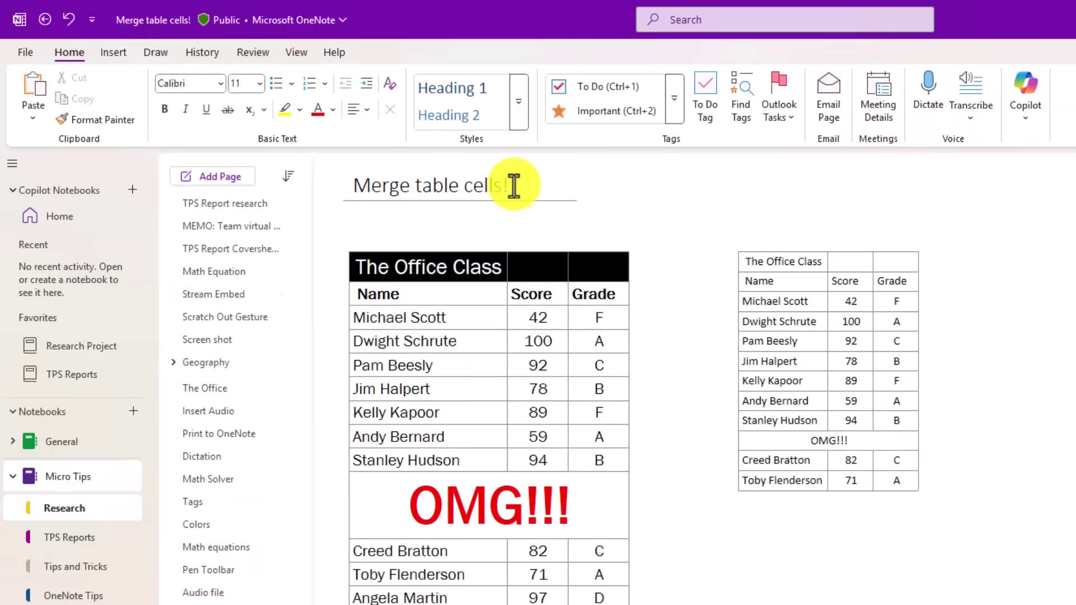
Collapse and re-expand the Notebooks and Copilot Notebooks lists, then open Research Project.
click(514, 185)
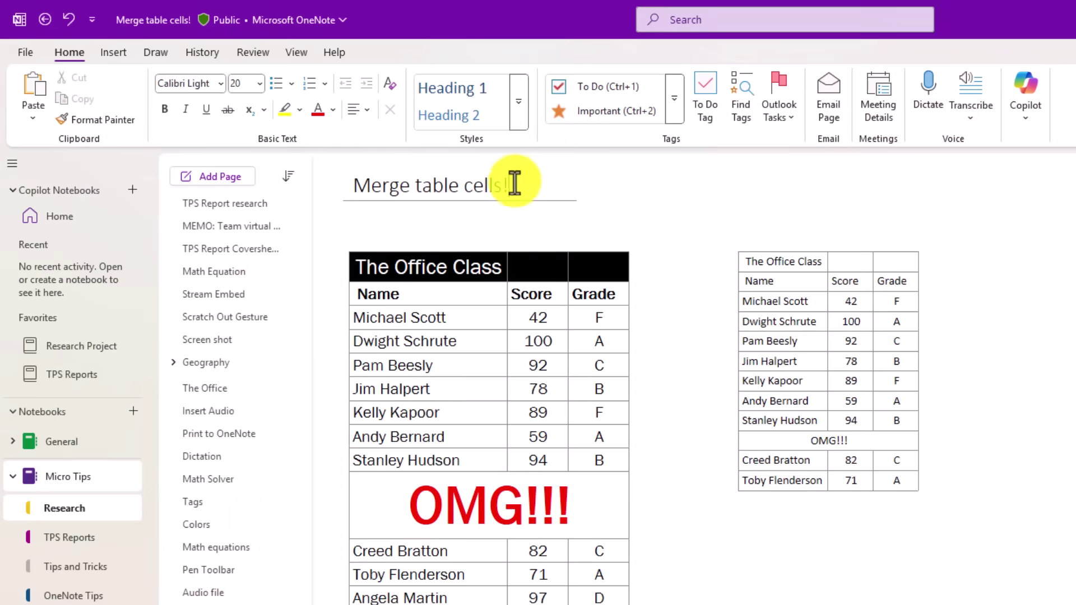
click(9, 414)
click(15, 413)
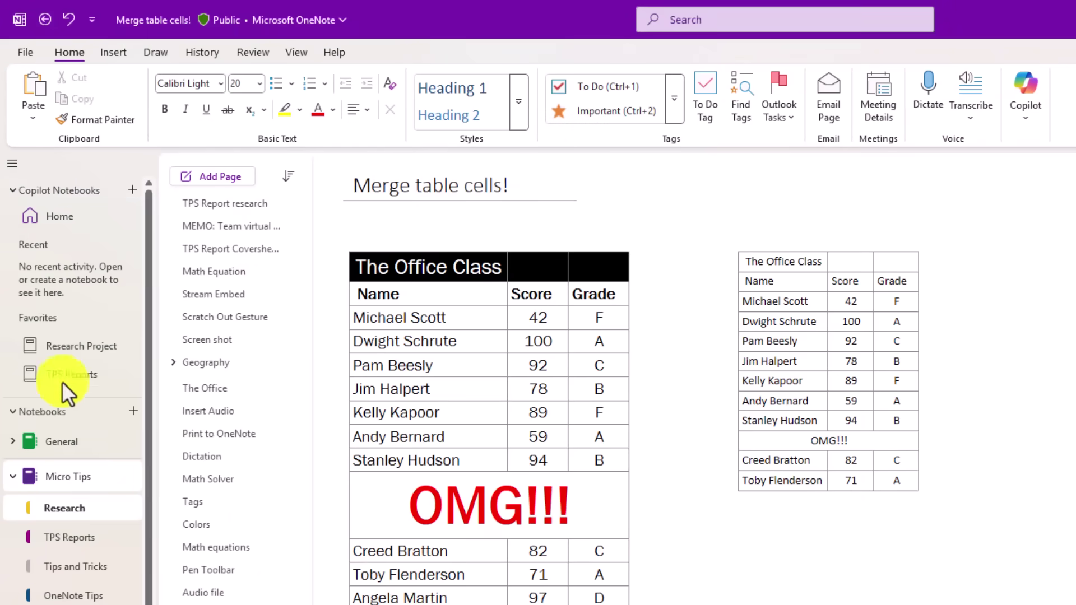
click(8, 192)
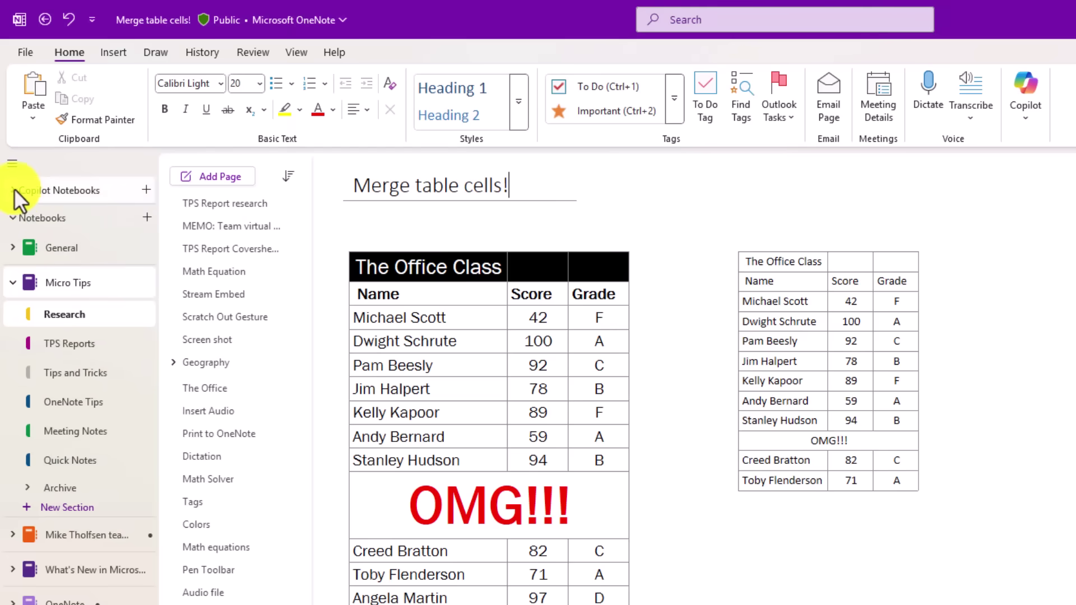
click(10, 189)
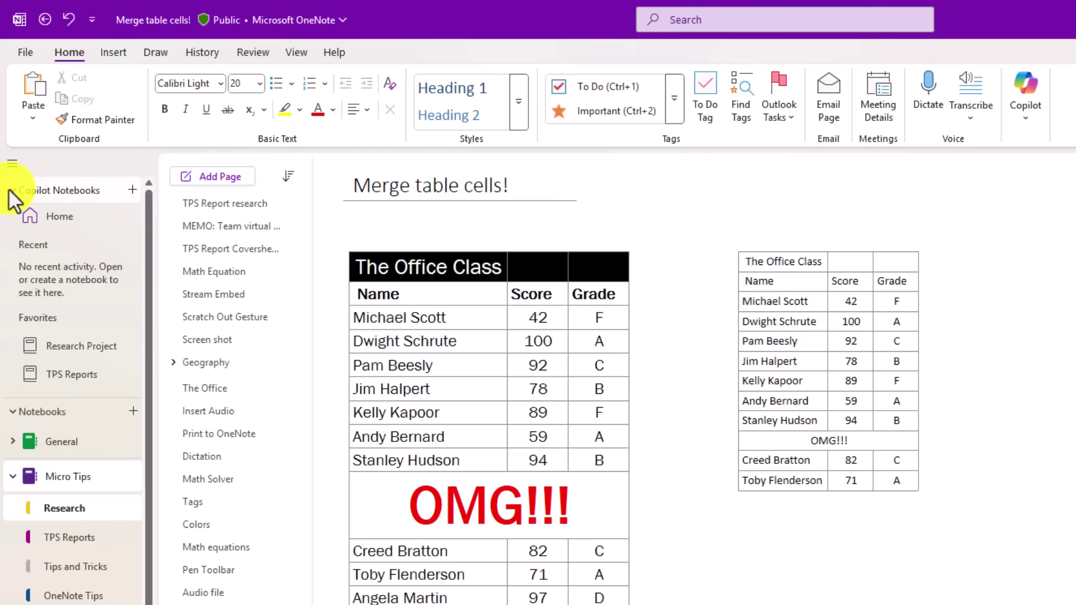
click(77, 351)
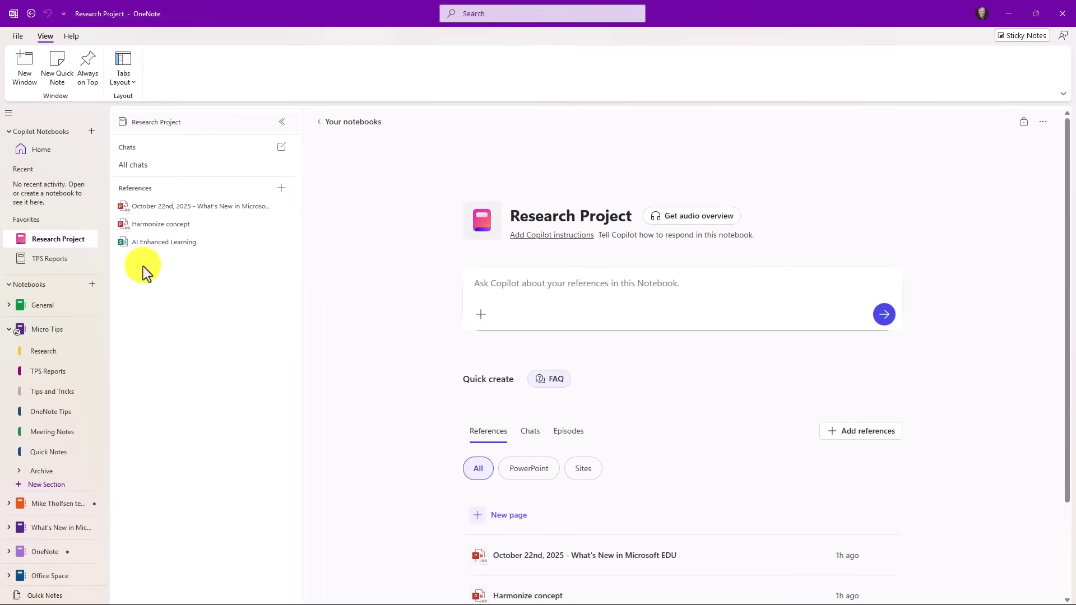
click(9, 133)
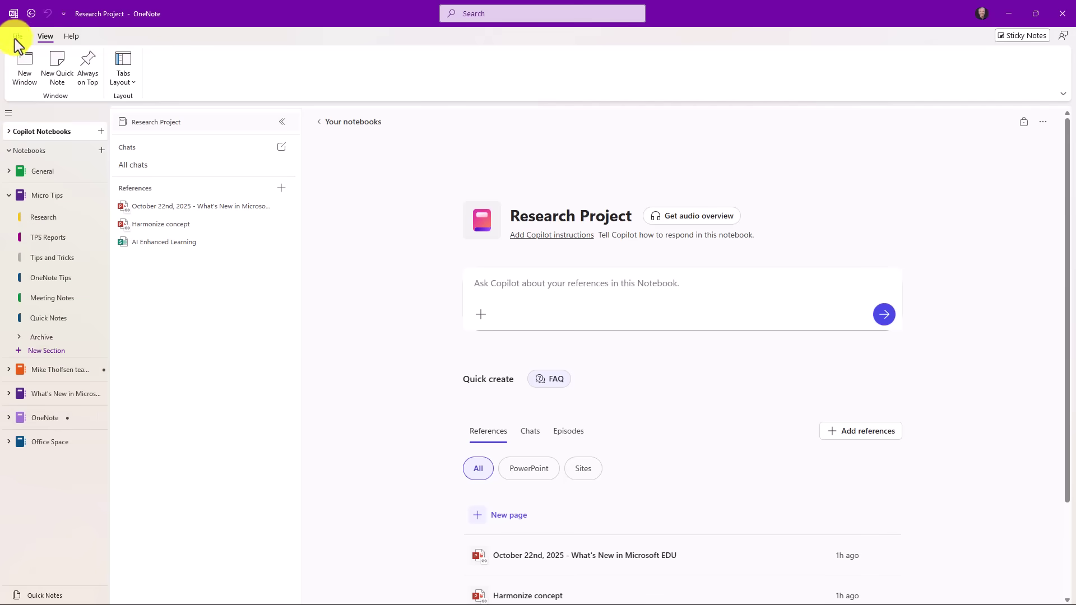
In Options > Copilot, turn off Copilot Notebooks in the notebook list and the page Copilot icon.
click(18, 33)
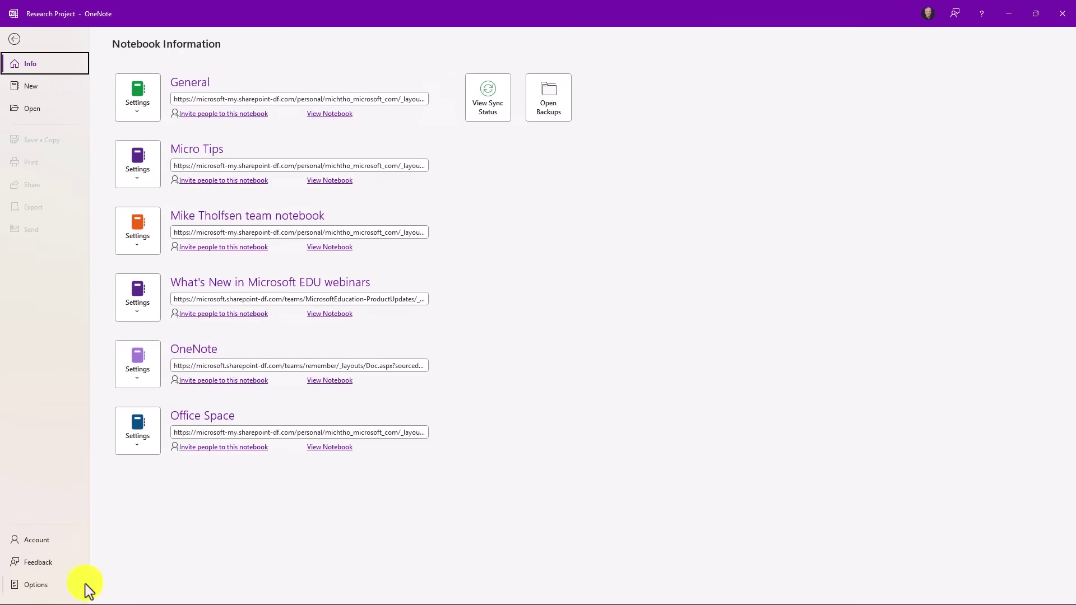
key(Escape)
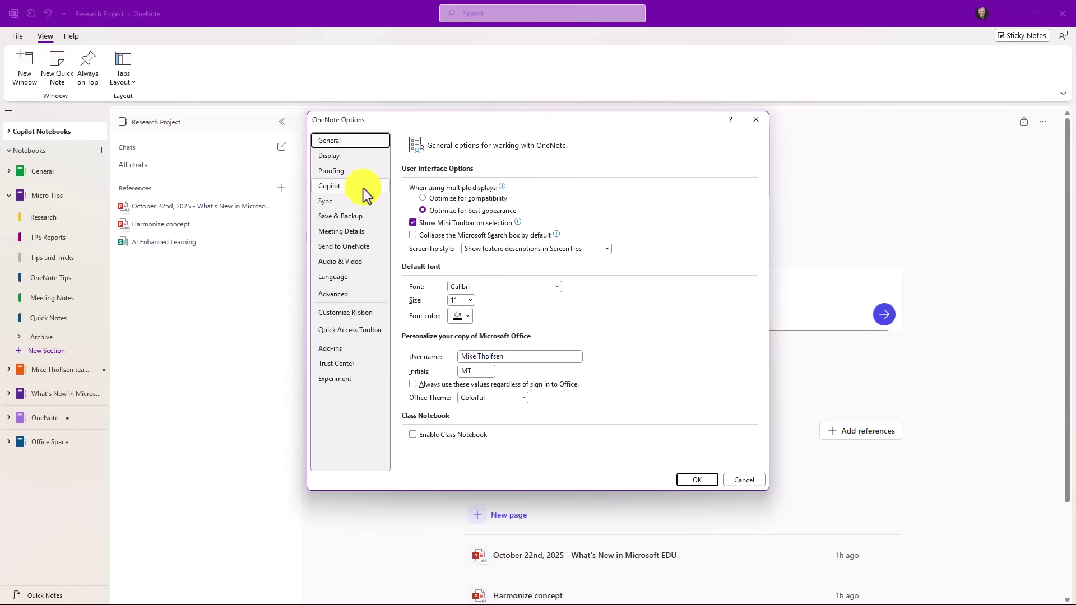
click(329, 186)
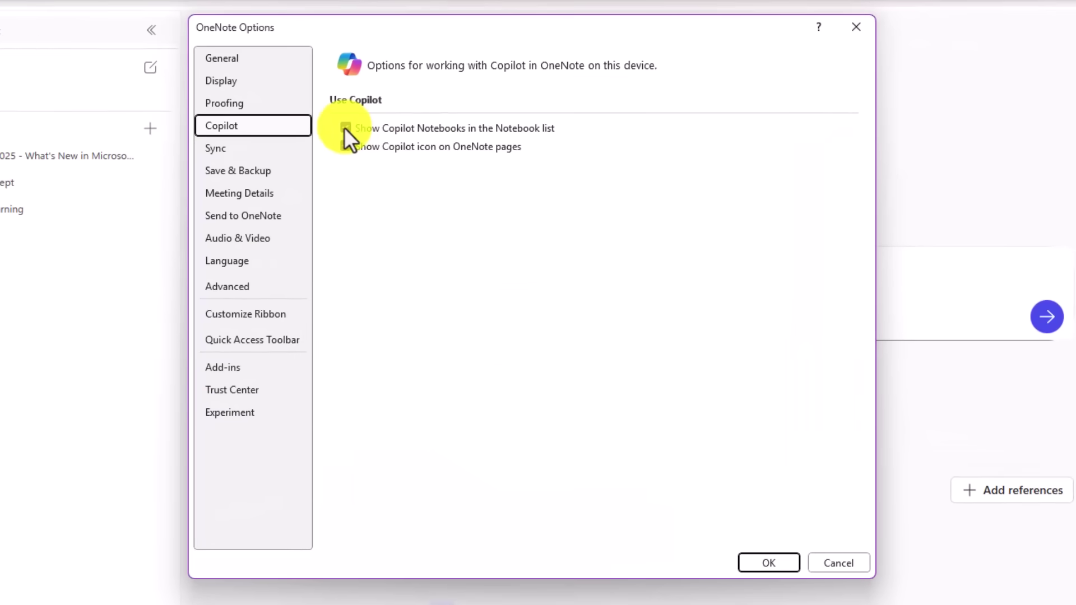
click(346, 127)
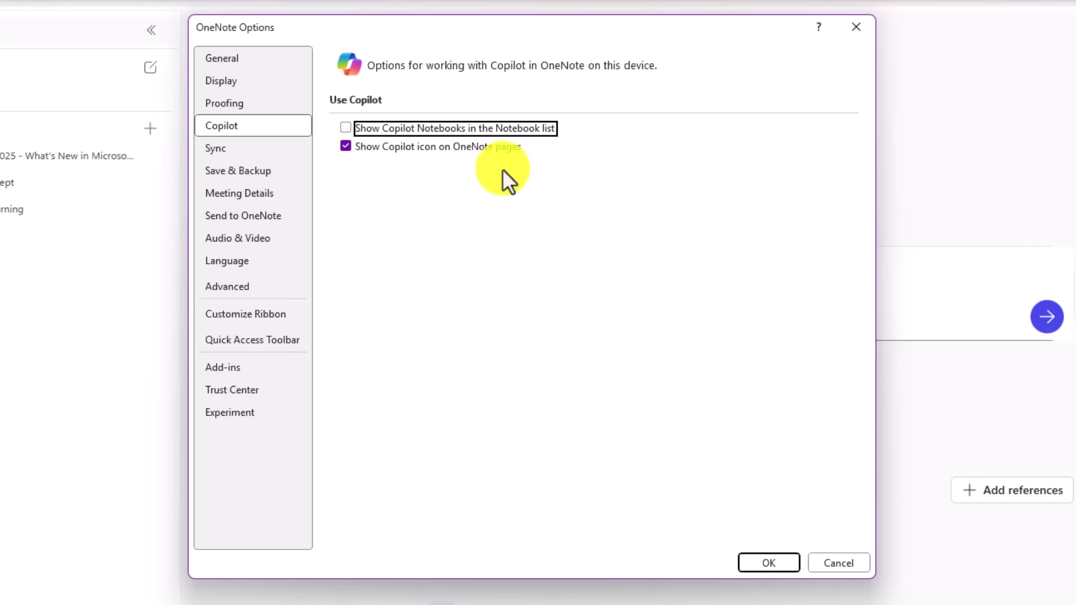
click(346, 147)
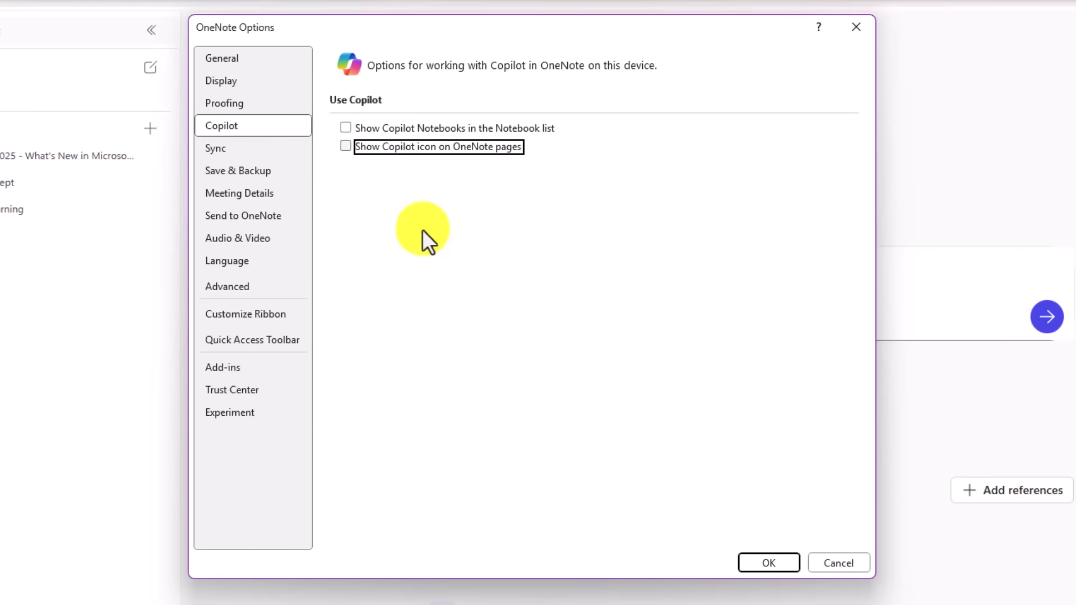
click(767, 564)
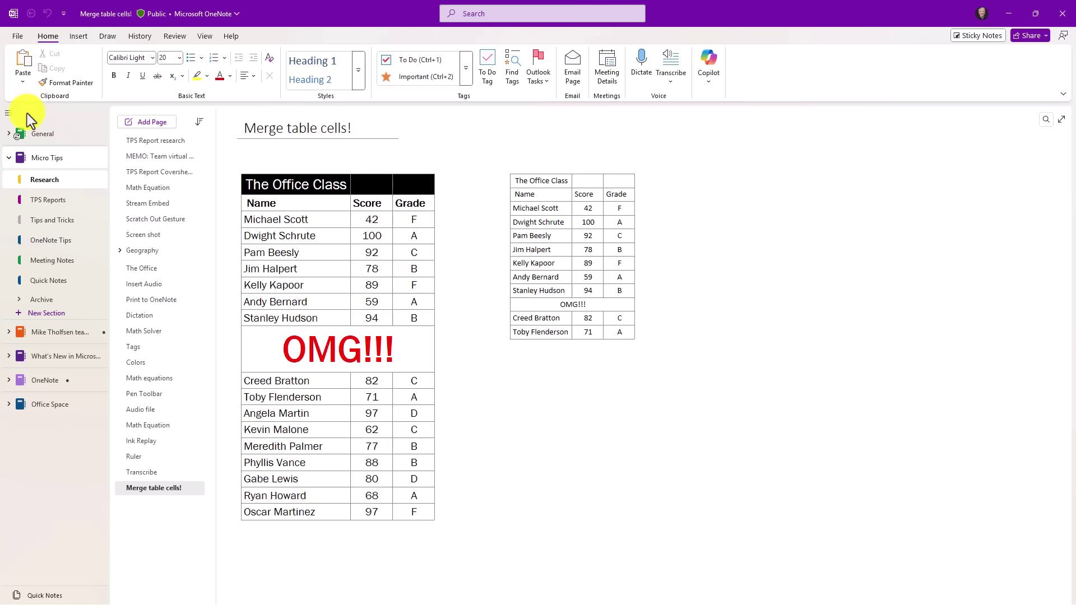
click(546, 398)
click(619, 417)
Check Enable Class Notebook in OneNote Options and apply the change.
click(14, 37)
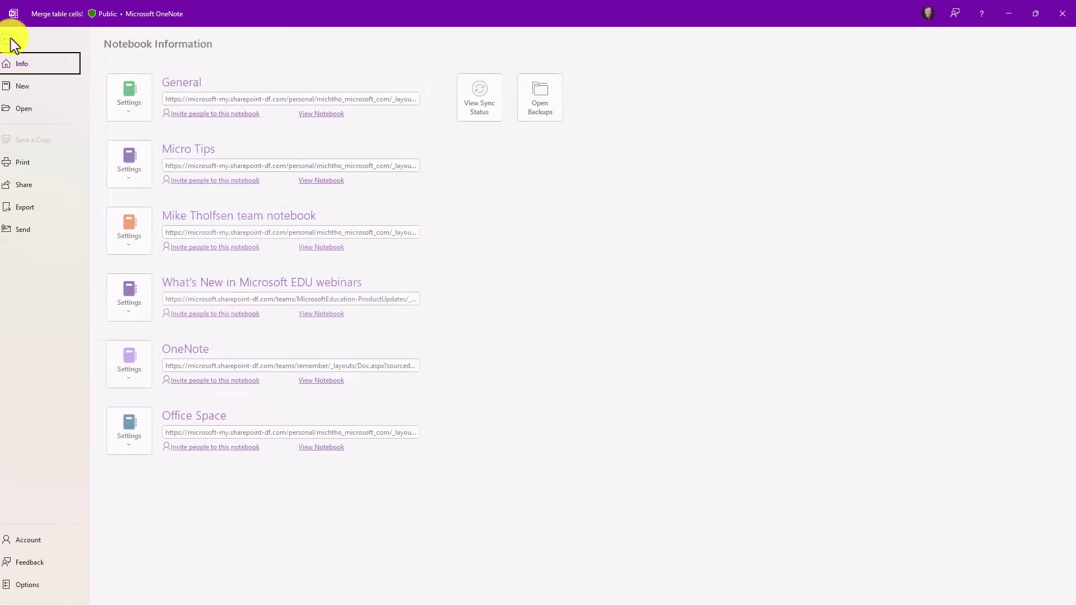
click(35, 586)
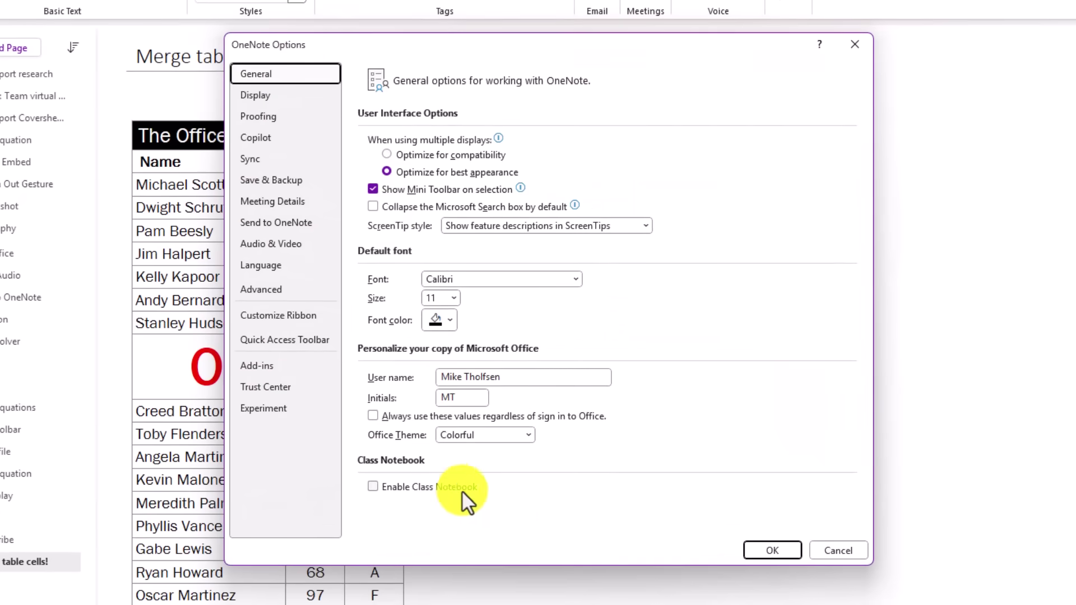
click(372, 486)
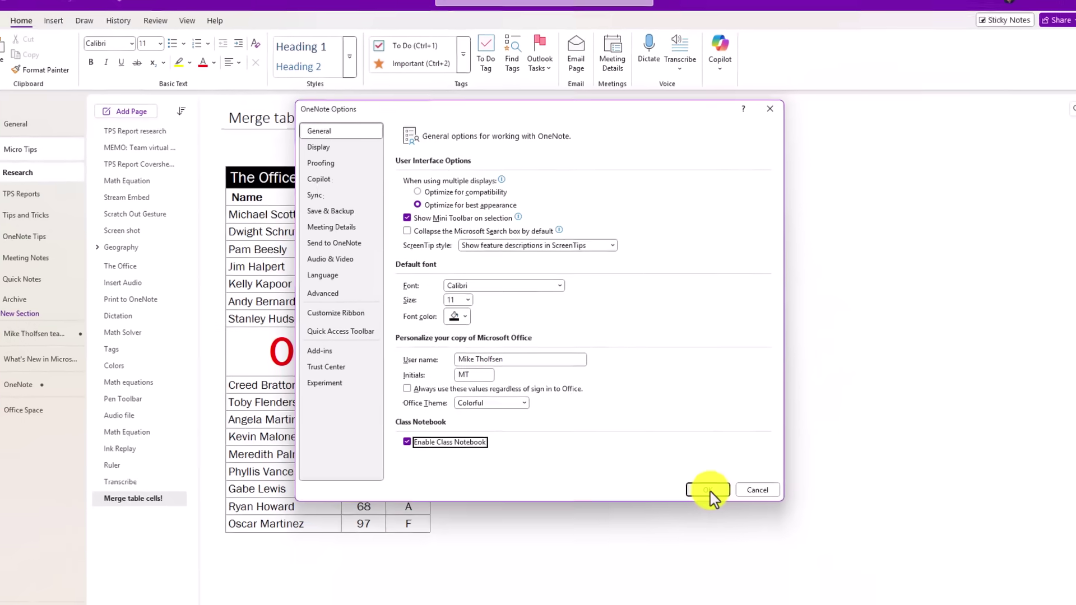
click(708, 491)
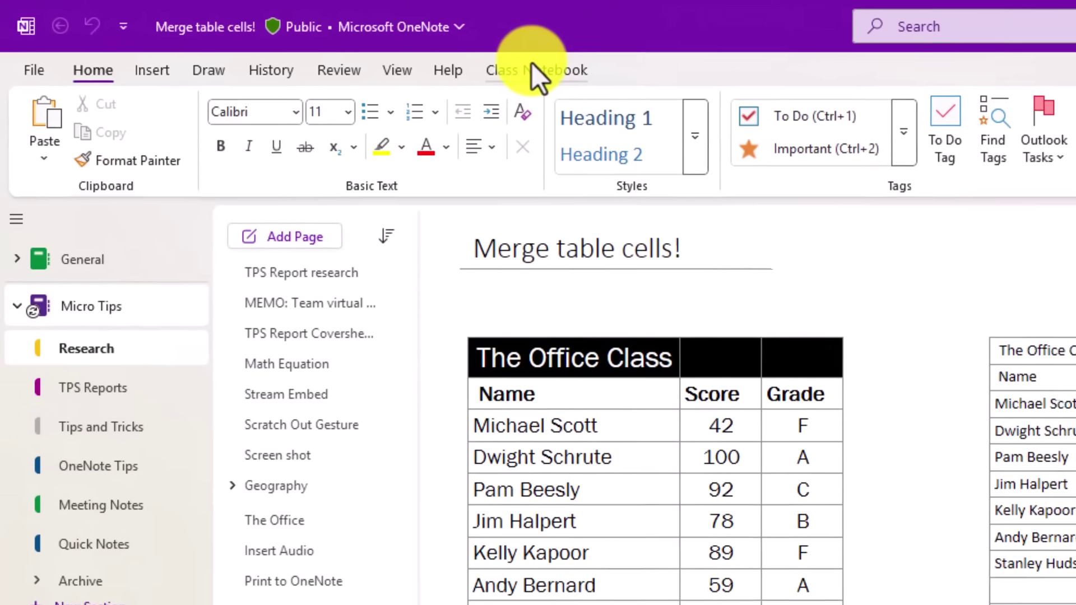
Show the Class Notebook tab and preview the Distribute Page and Distribute New Section options.
click(326, 40)
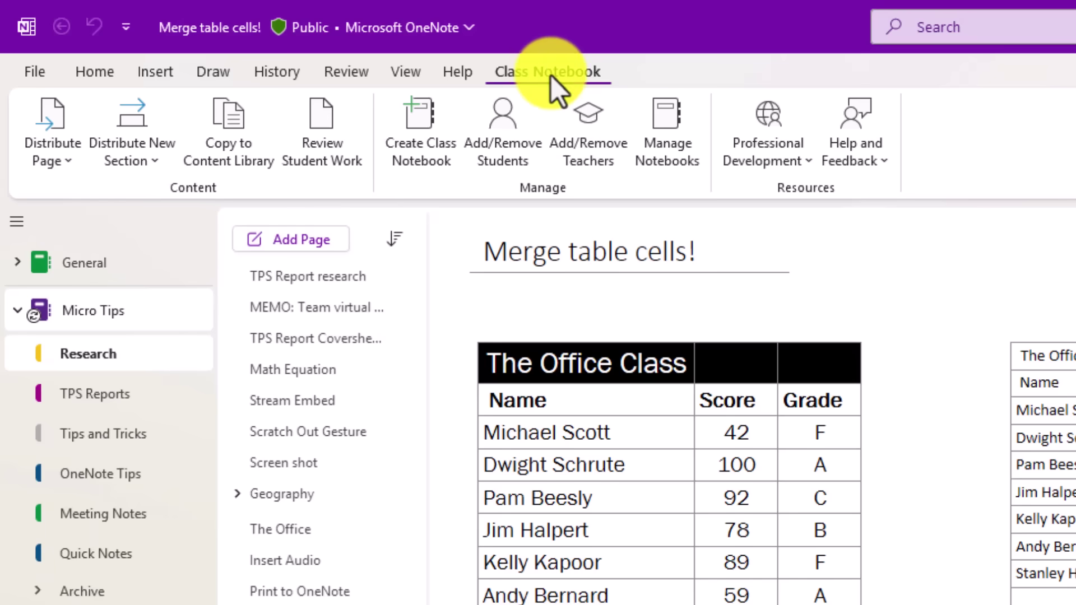
click(38, 147)
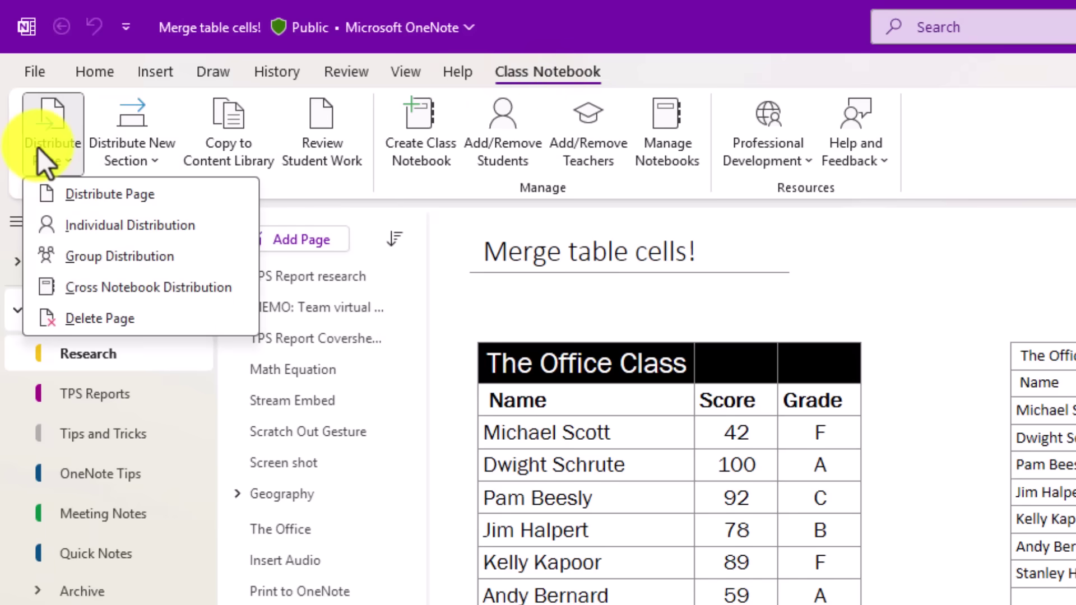
click(133, 151)
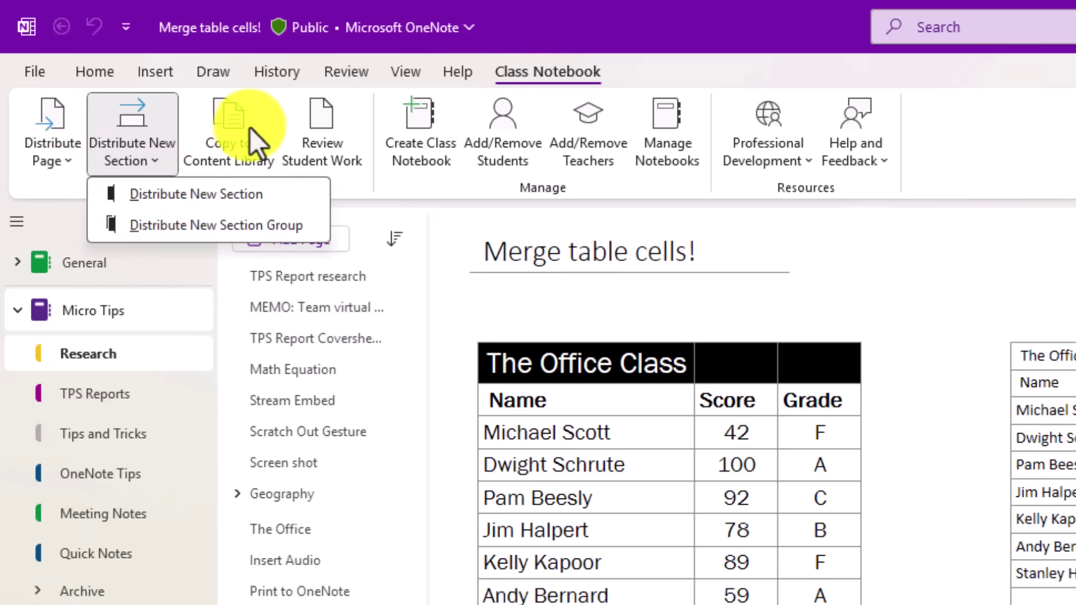
click(481, 213)
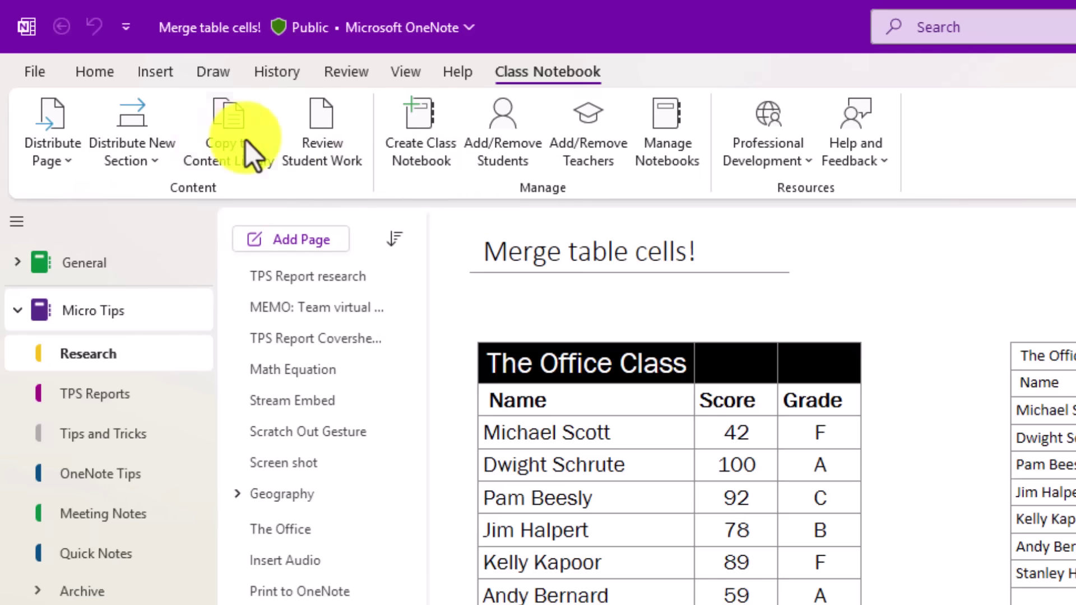